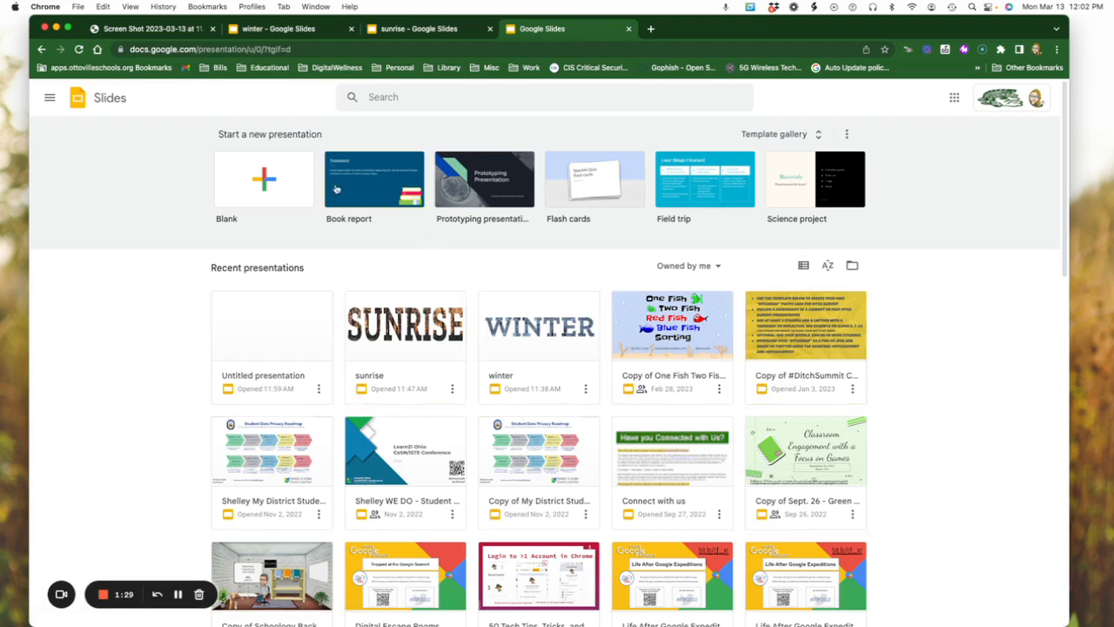
Create a blank presentation and delete the title and subtitle placeholders from its first slide
left_click(266, 182)
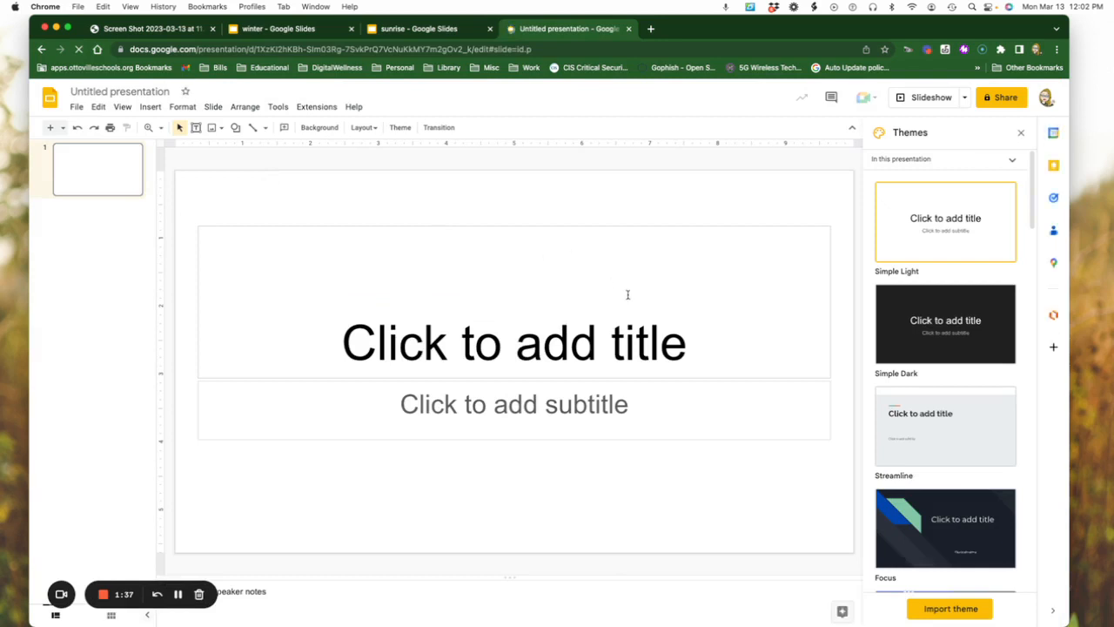
left_click(471, 227)
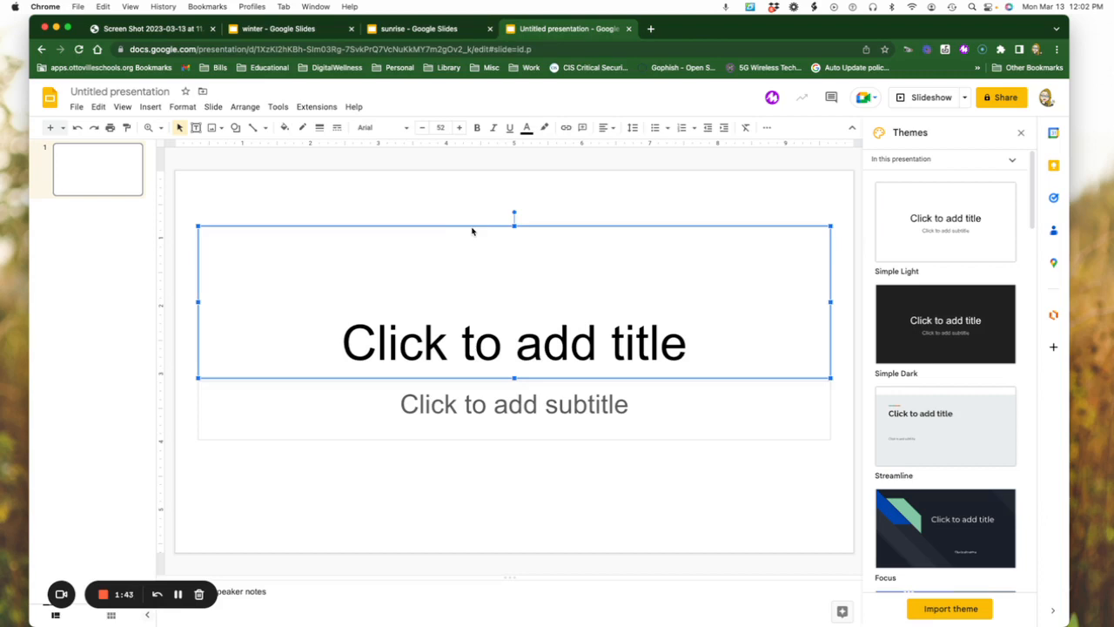
key("BackSpace")
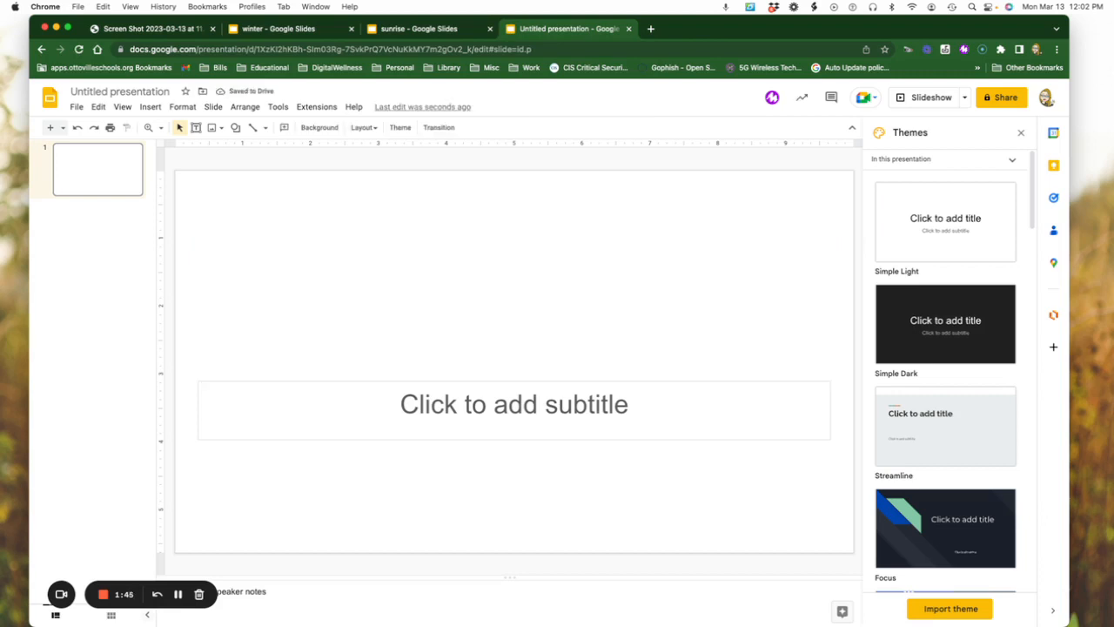
left_click(532, 380)
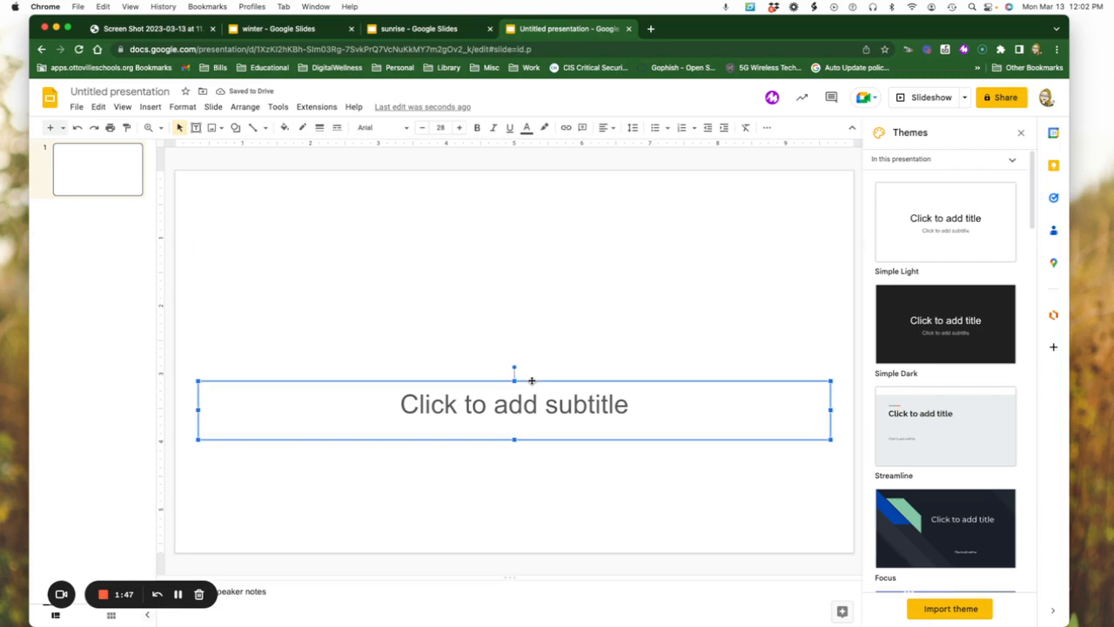
key("BackSpace")
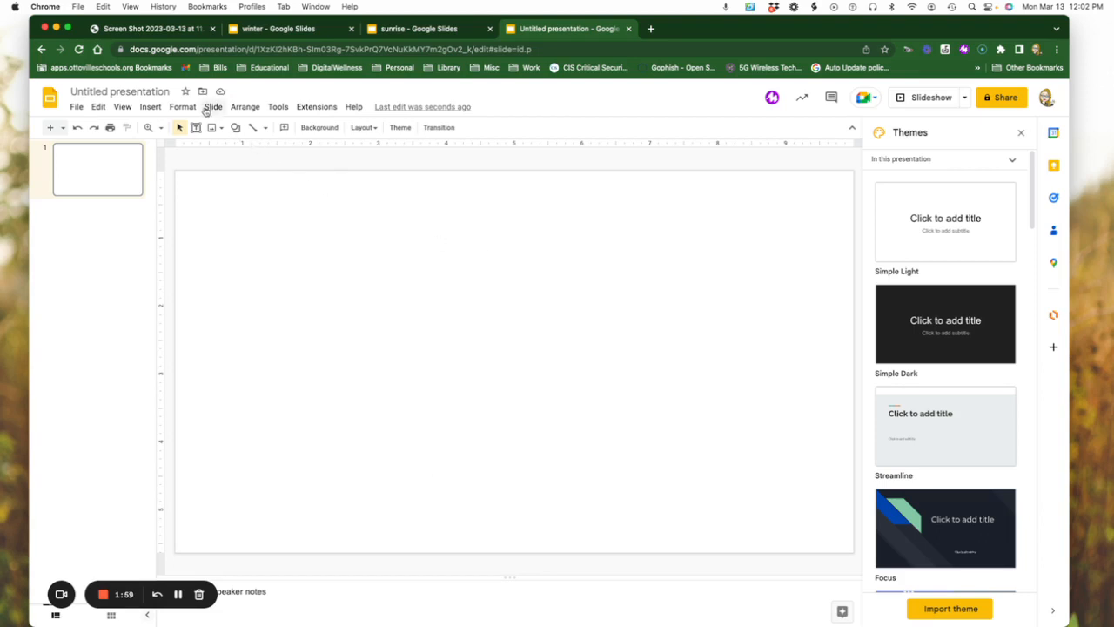
Insert word art reading "VACATION" on the empty slide
left_click(149, 108)
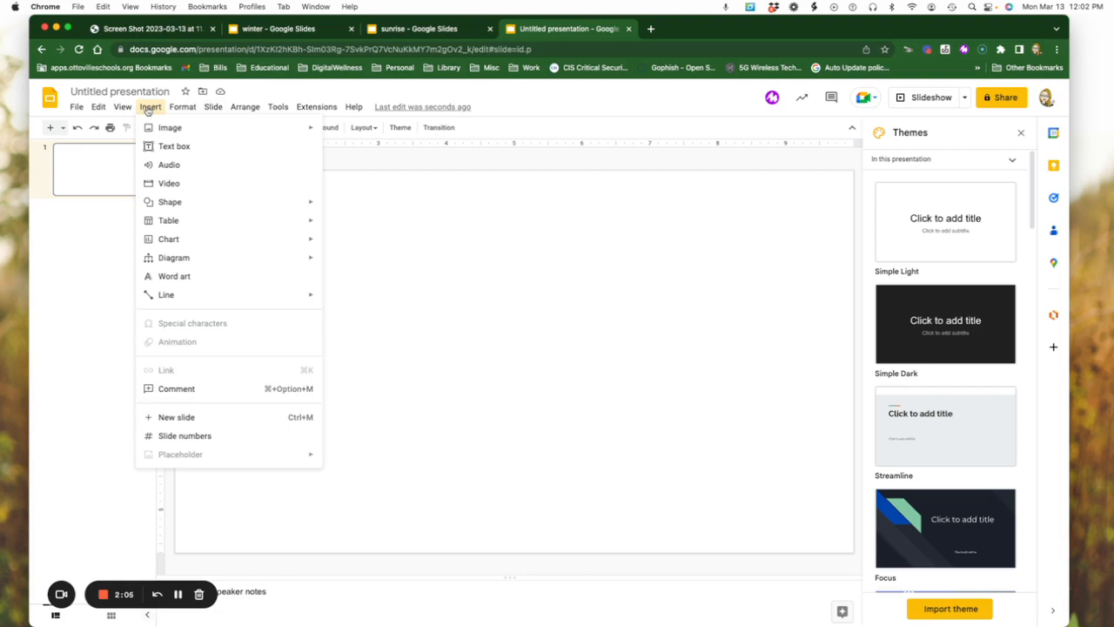
left_click(173, 277)
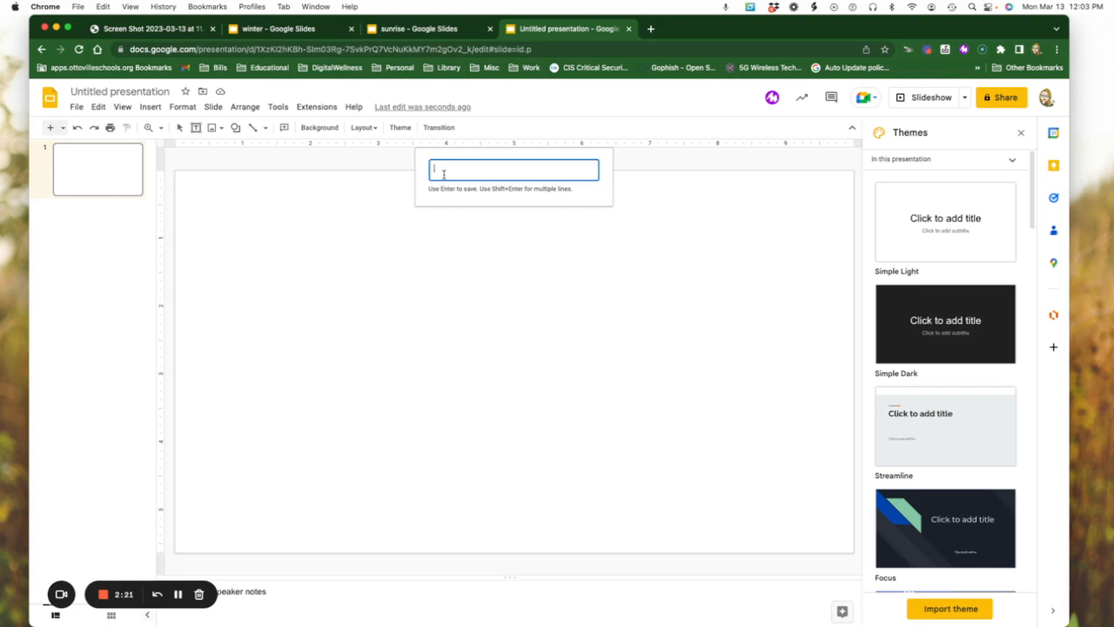
type("VACA")
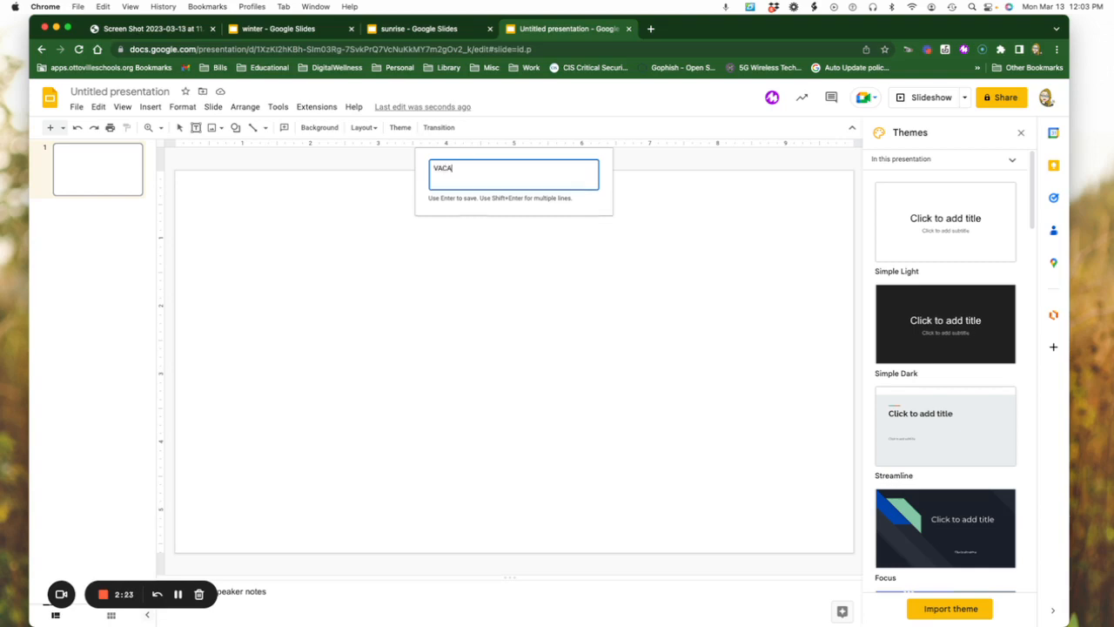
type("TION")
key("Return")
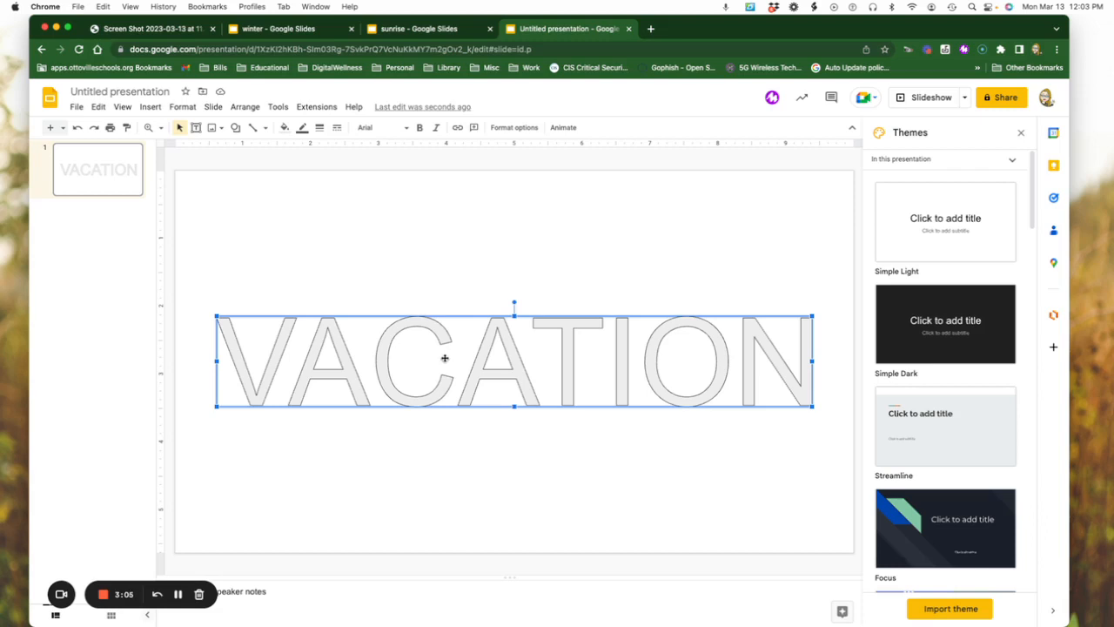
Search the additional fonts for "zilla" and confirm the font list with Zilla Slab Highlight included
left_click(397, 131)
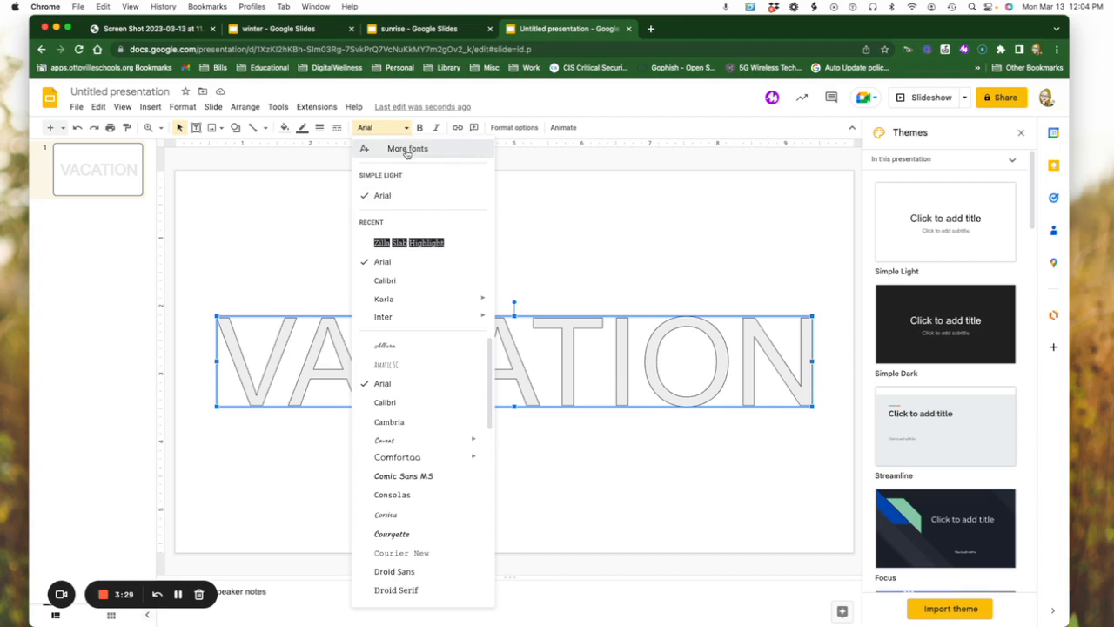
left_click(406, 149)
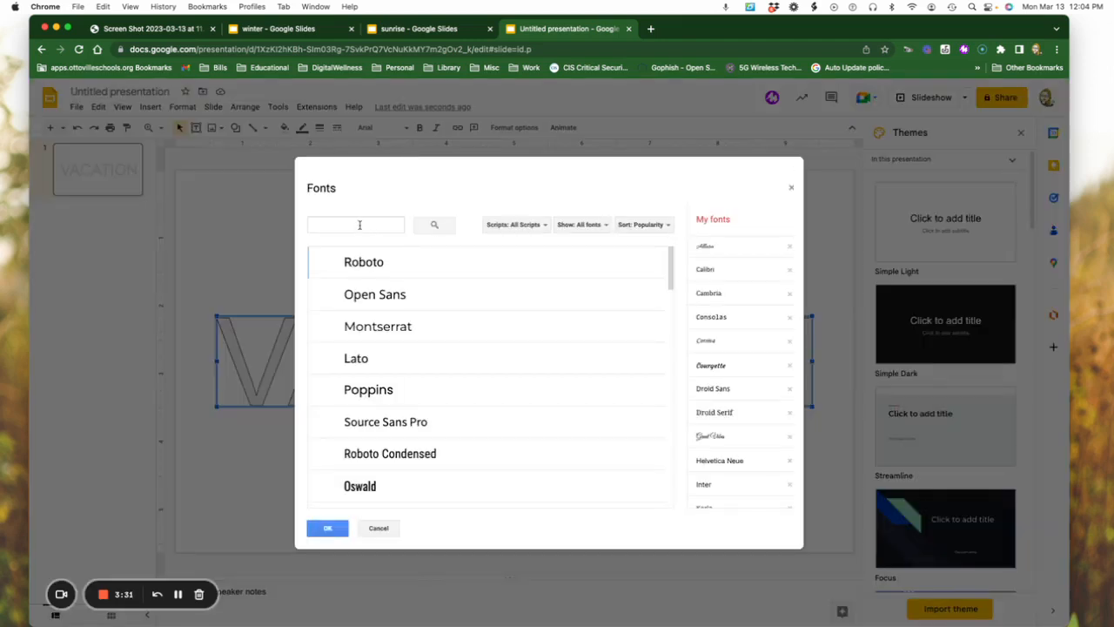
left_click(350, 225)
type("zill")
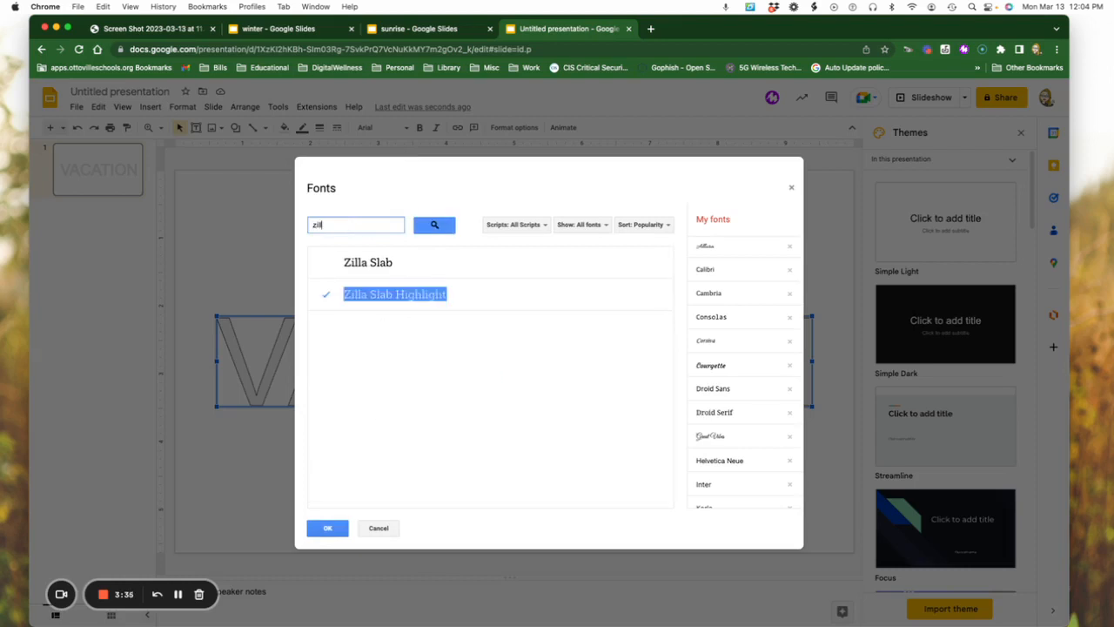
type("a")
left_click(326, 529)
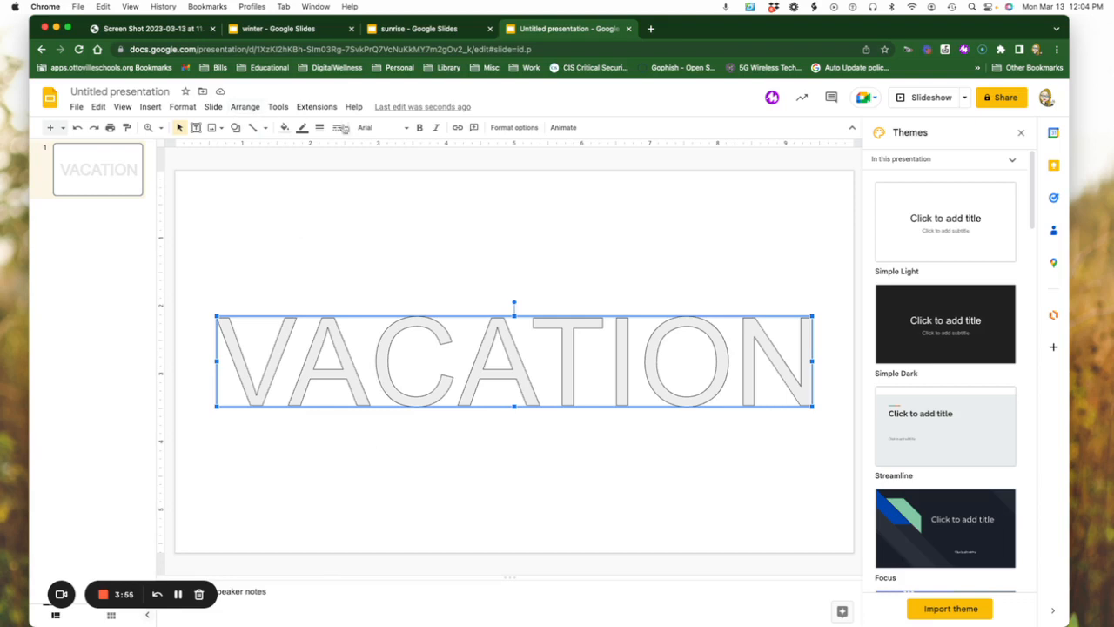
Set the VACATION word art in the Zilla Slab Highlight font and make it bold
left_click(385, 129)
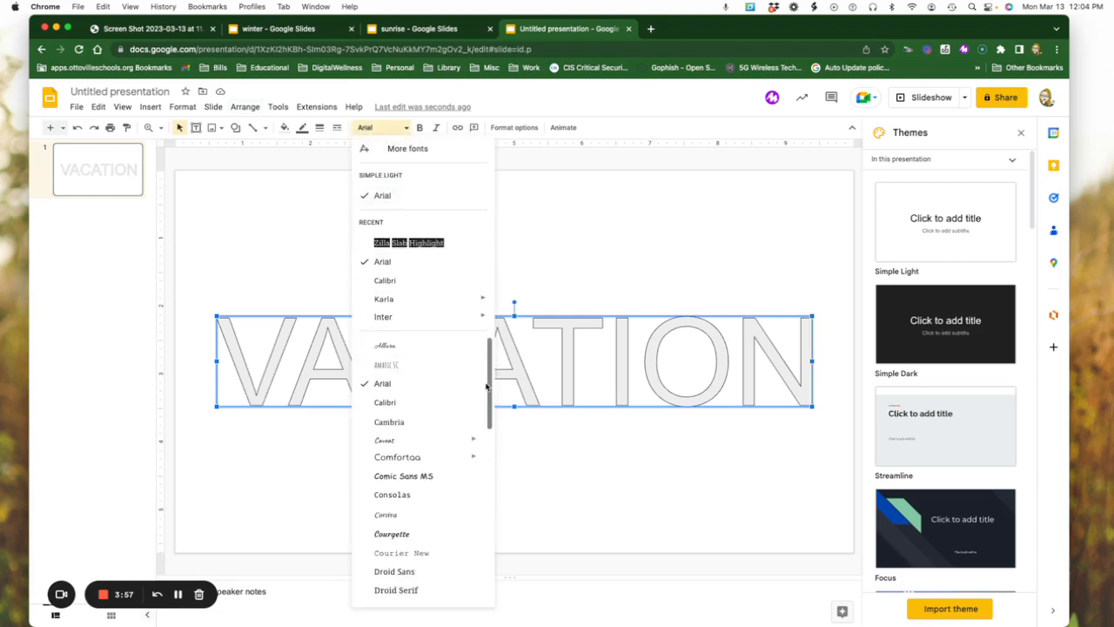
left_click_drag(489, 388, 484, 615)
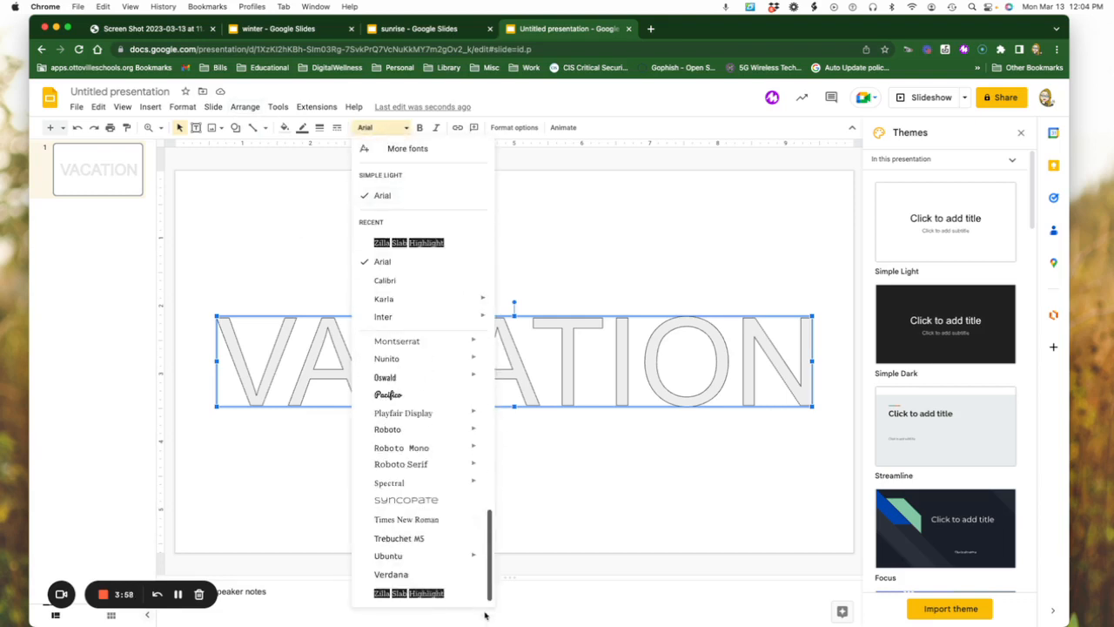
left_click(425, 594)
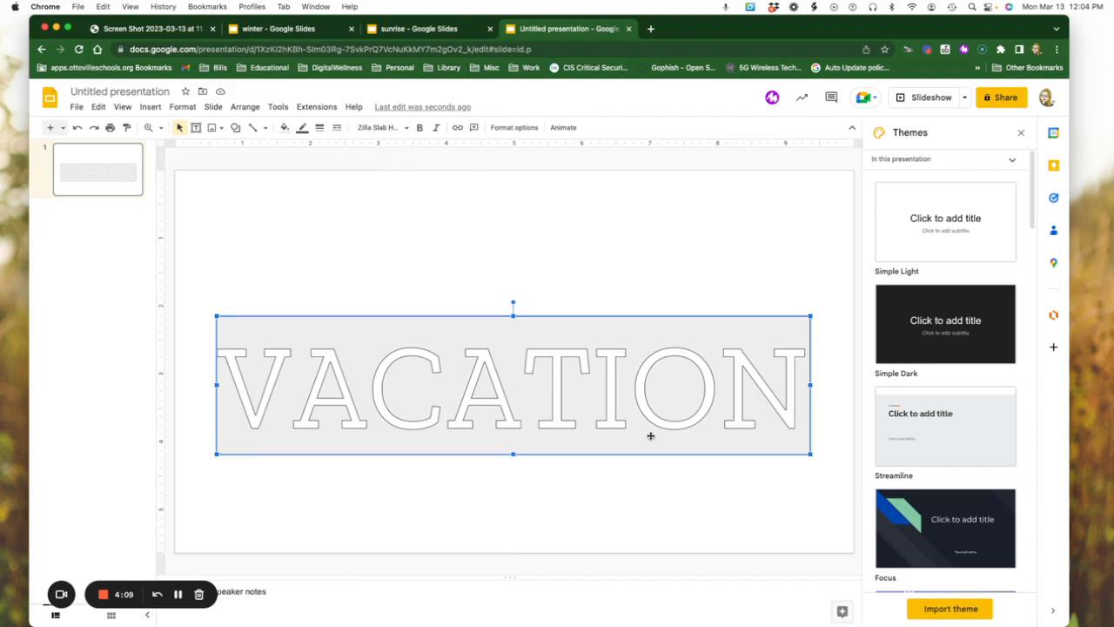
left_click(418, 129)
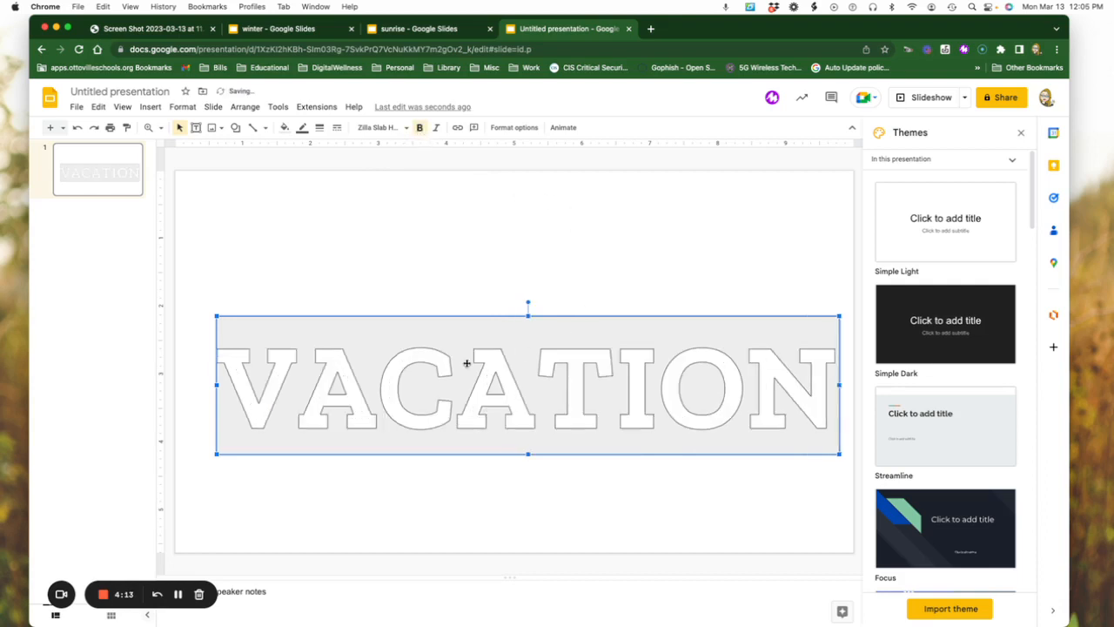
Center the VACATION word art on the slide and stretch it to almost the full slide width
mouse_move(433, 317)
left_mouse_down()
mouse_move(412, 288)
mouse_move(417, 308)
mouse_move(413, 261)
mouse_move(440, 308)
left_mouse_up()
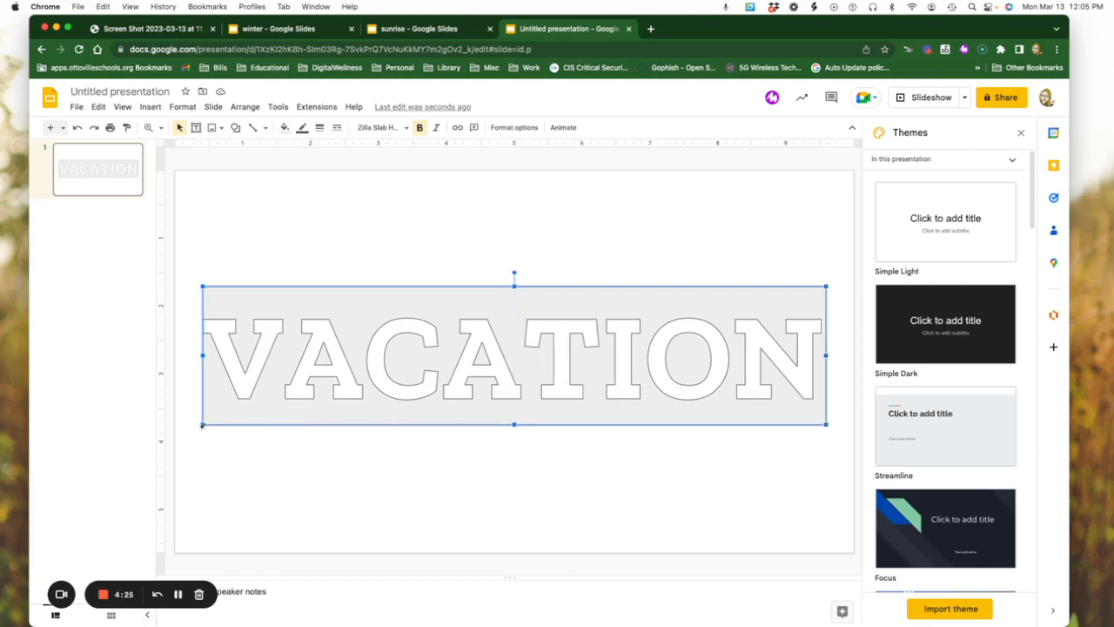
left_click_drag(202, 425, 182, 427)
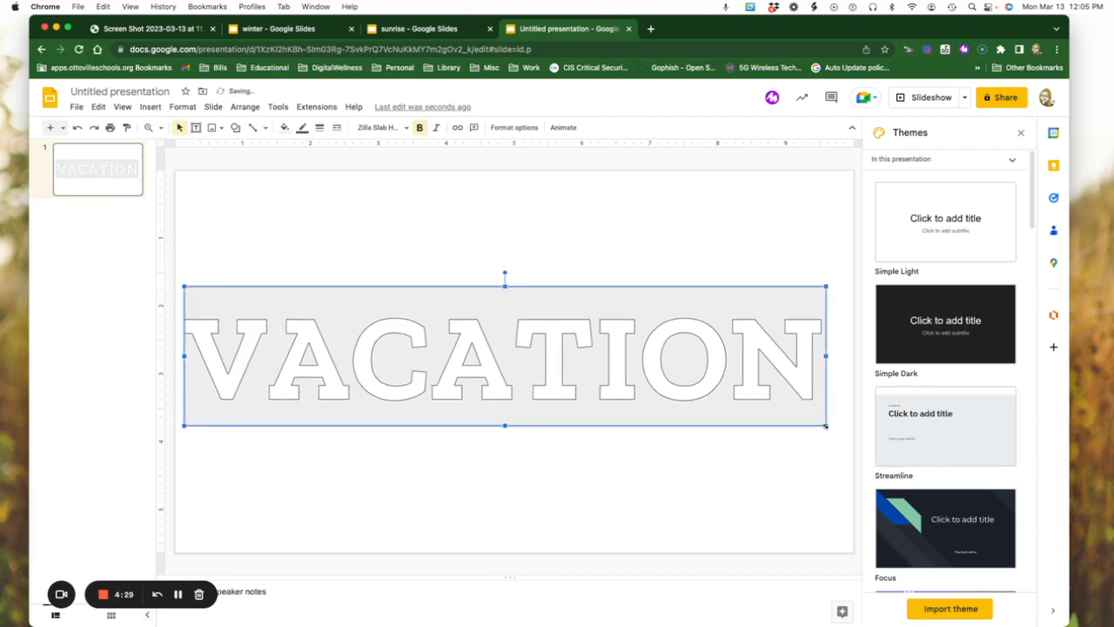
left_click_drag(827, 426, 844, 425)
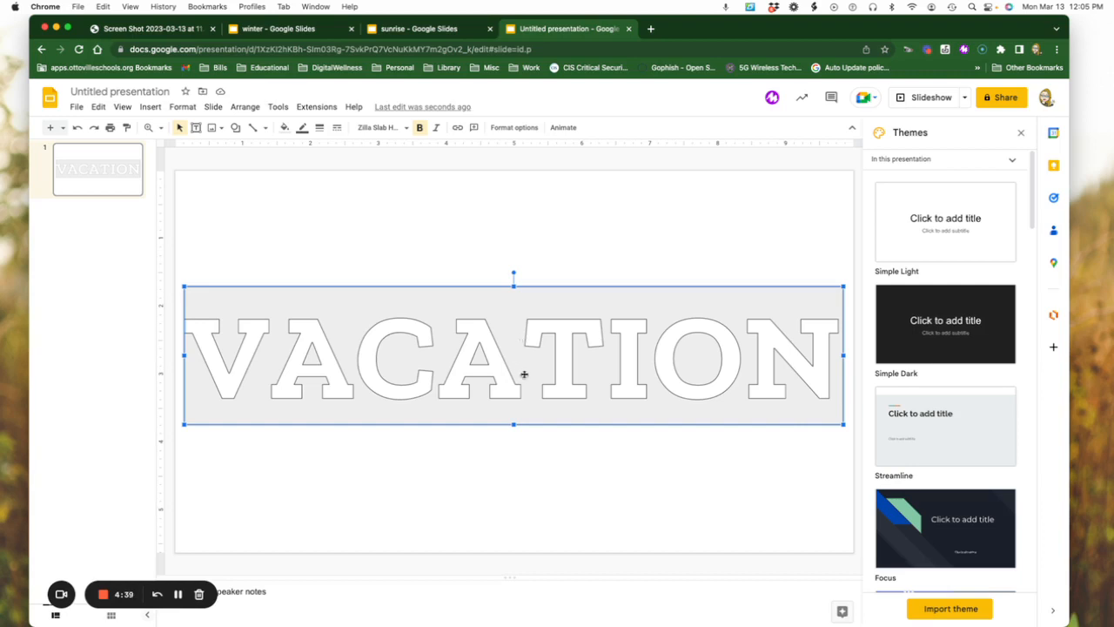
left_click(582, 499)
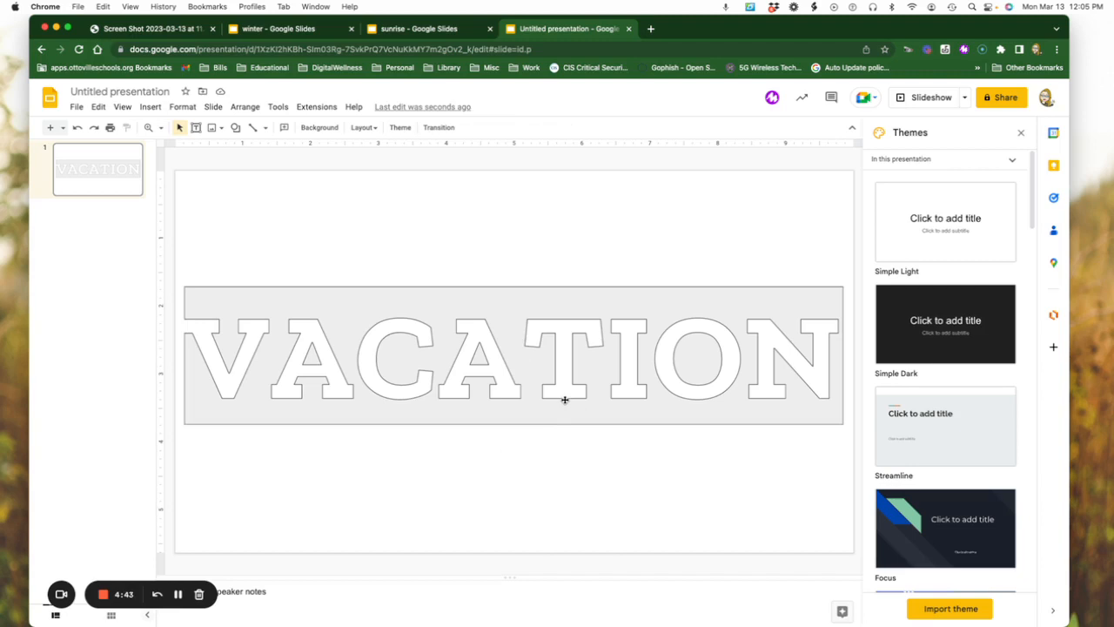
left_click(196, 388)
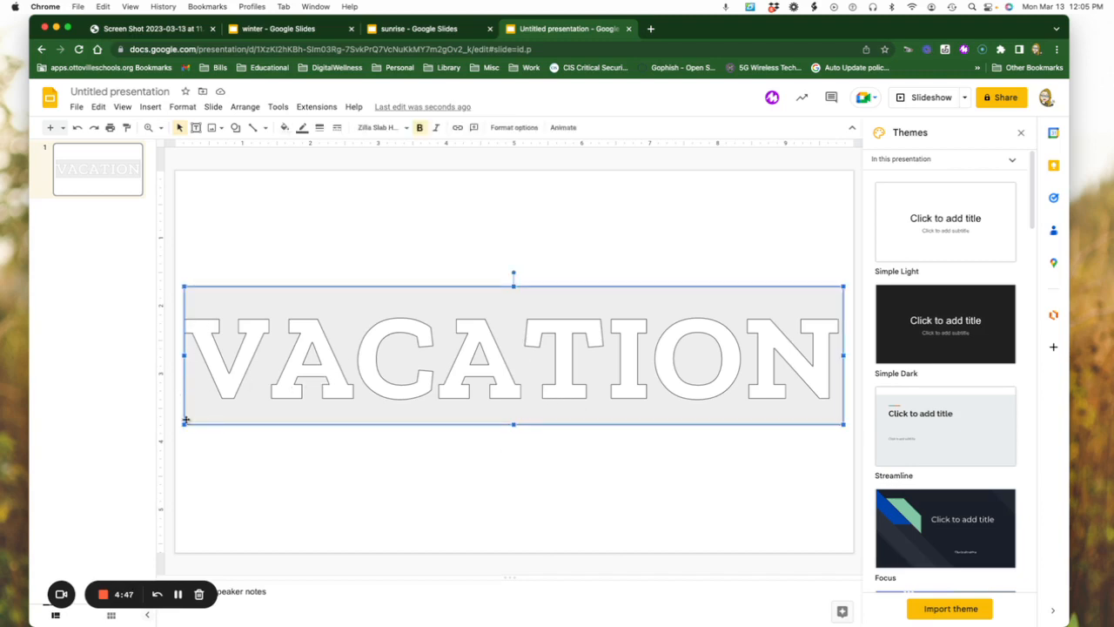
left_click_drag(183, 425, 177, 421)
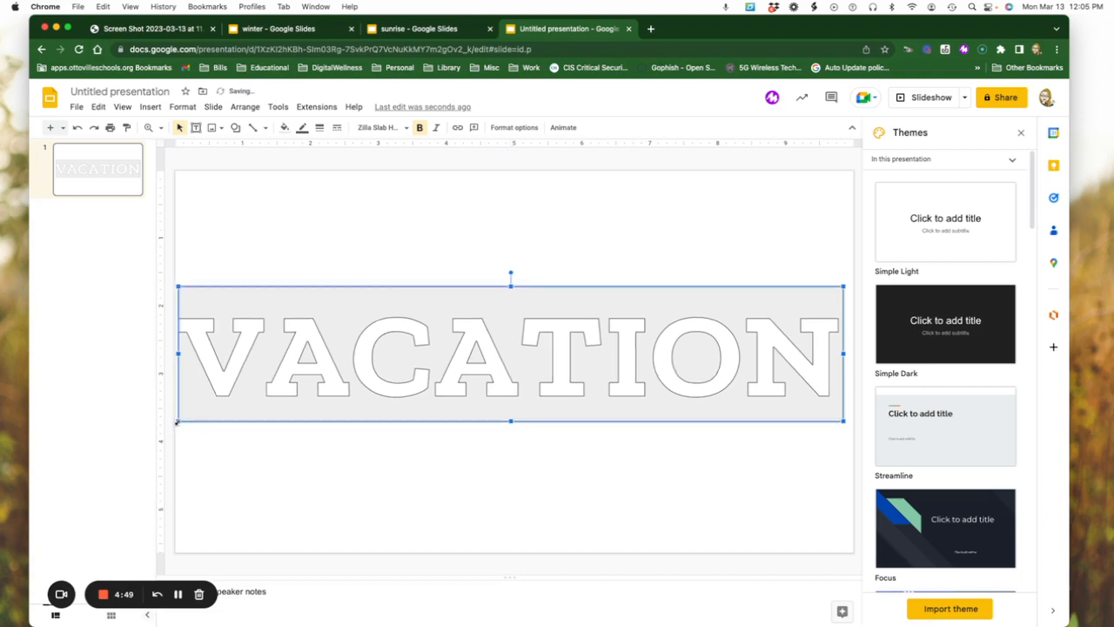
left_click_drag(398, 381, 404, 381)
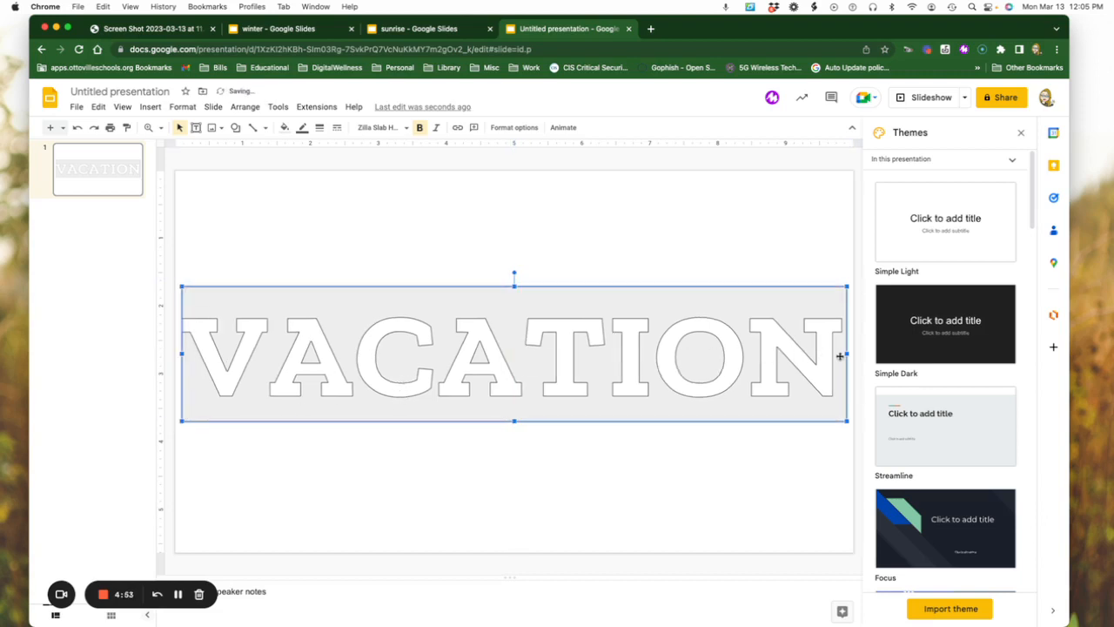
left_click_drag(847, 353, 851, 354)
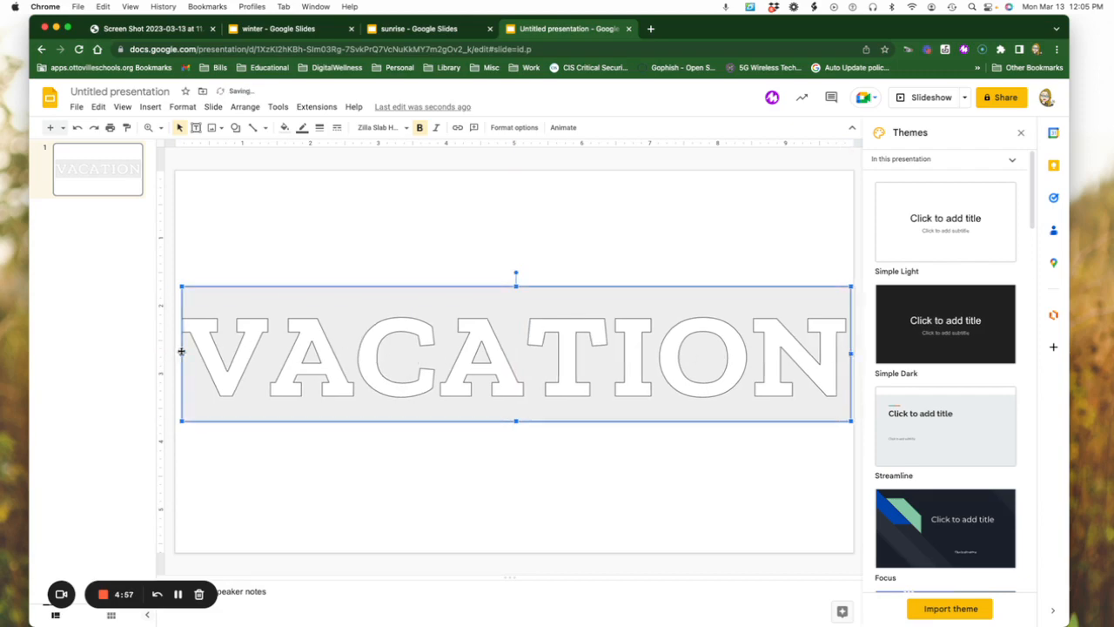
left_click_drag(181, 351, 177, 351)
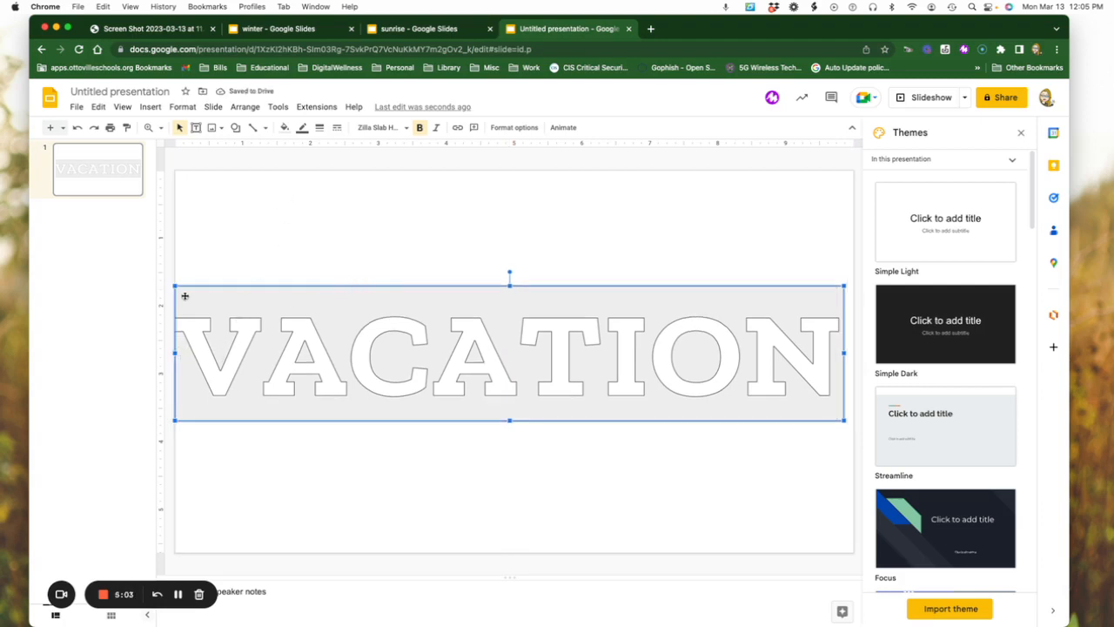
left_click_drag(175, 285, 182, 286)
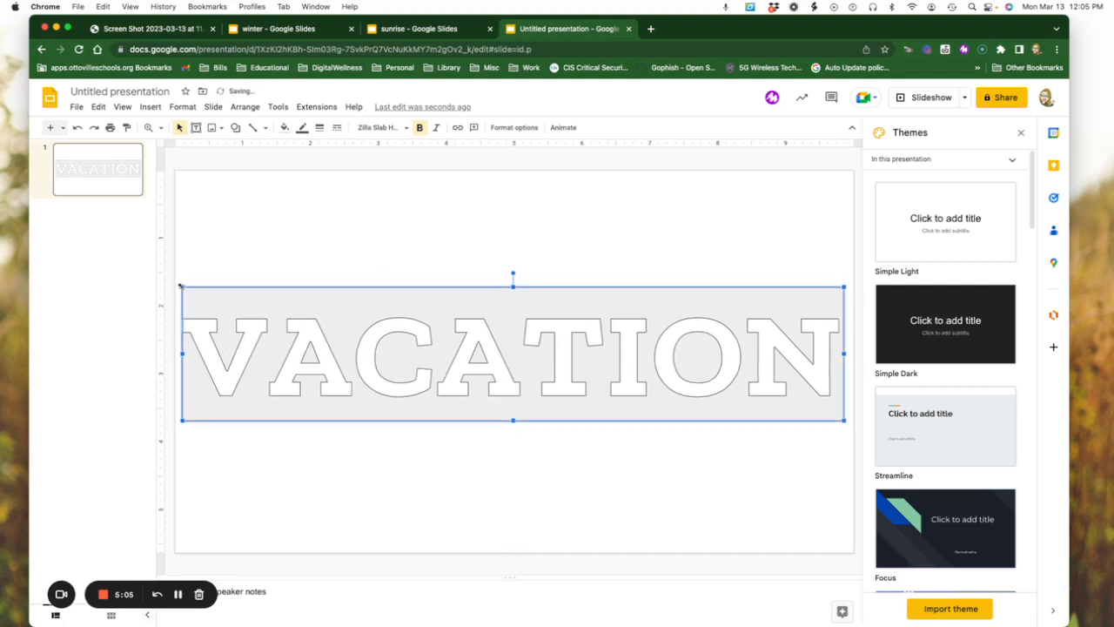
left_click(379, 231)
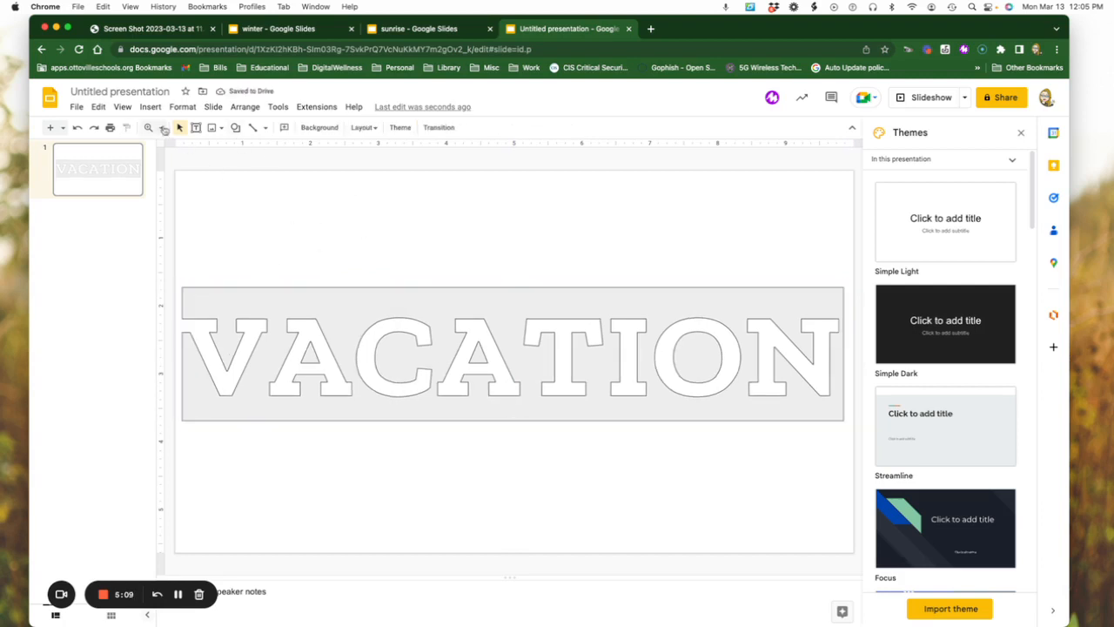
left_click(149, 107)
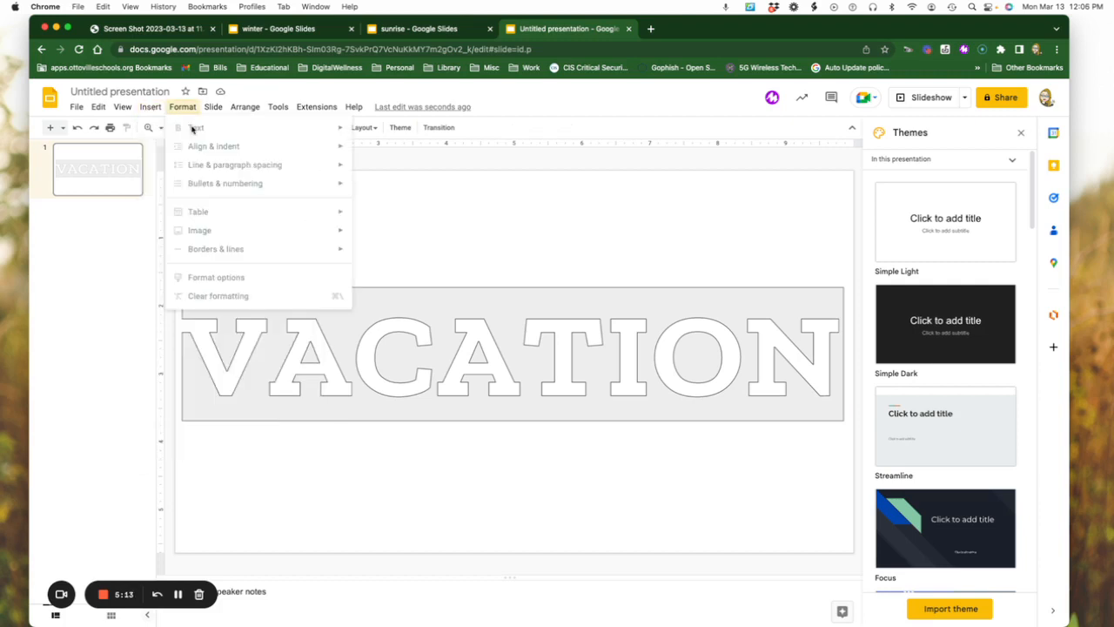
mouse_move(153, 124)
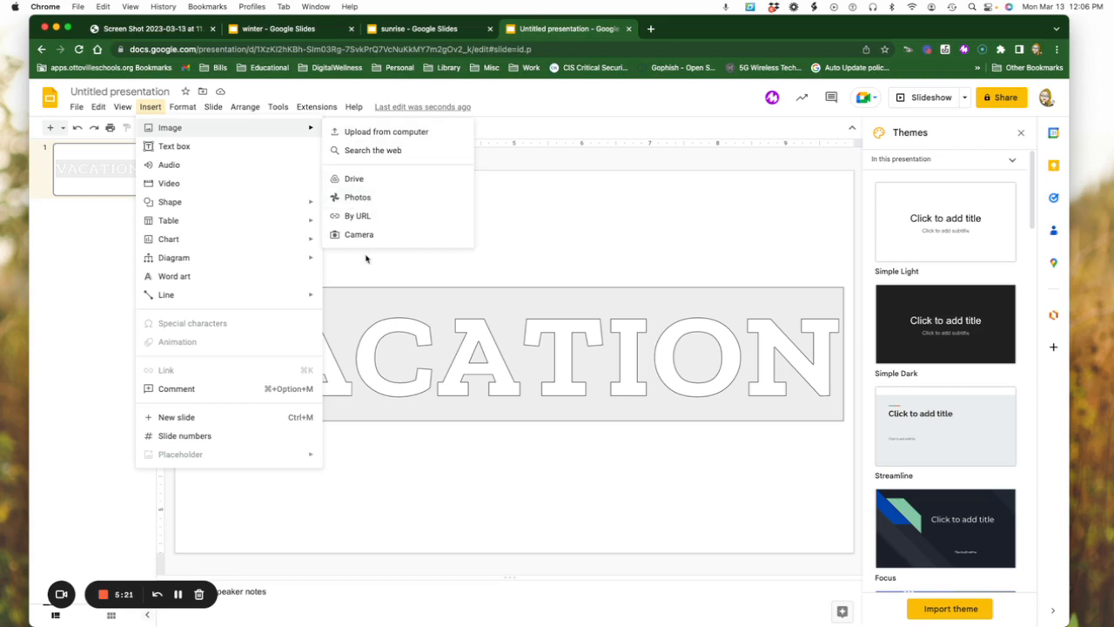
left_click(366, 108)
mouse_move(235, 111)
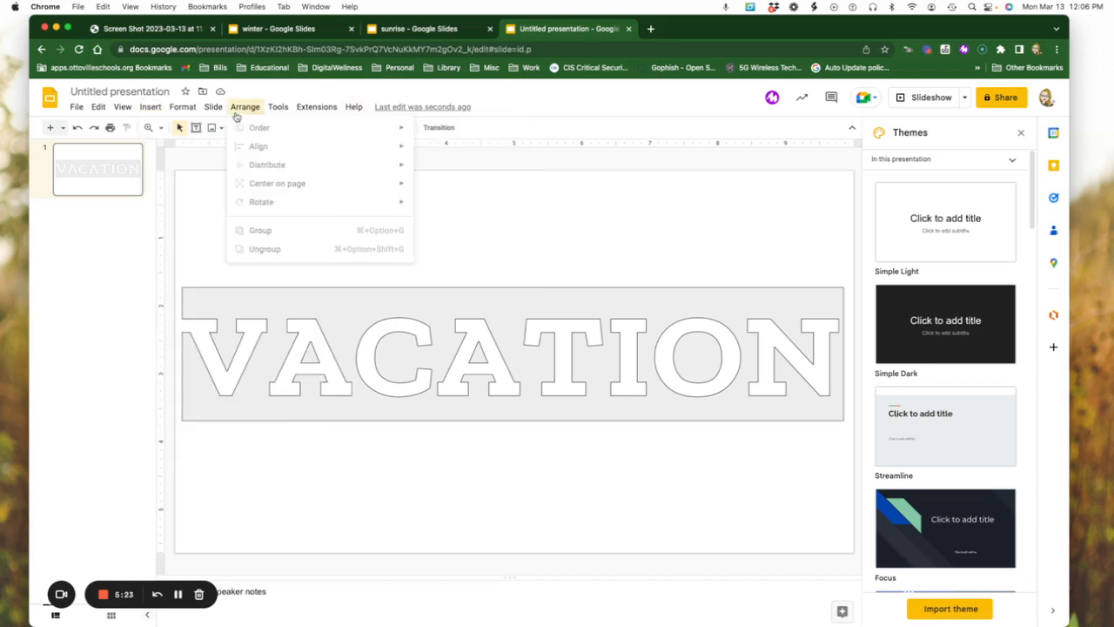
left_click(591, 263)
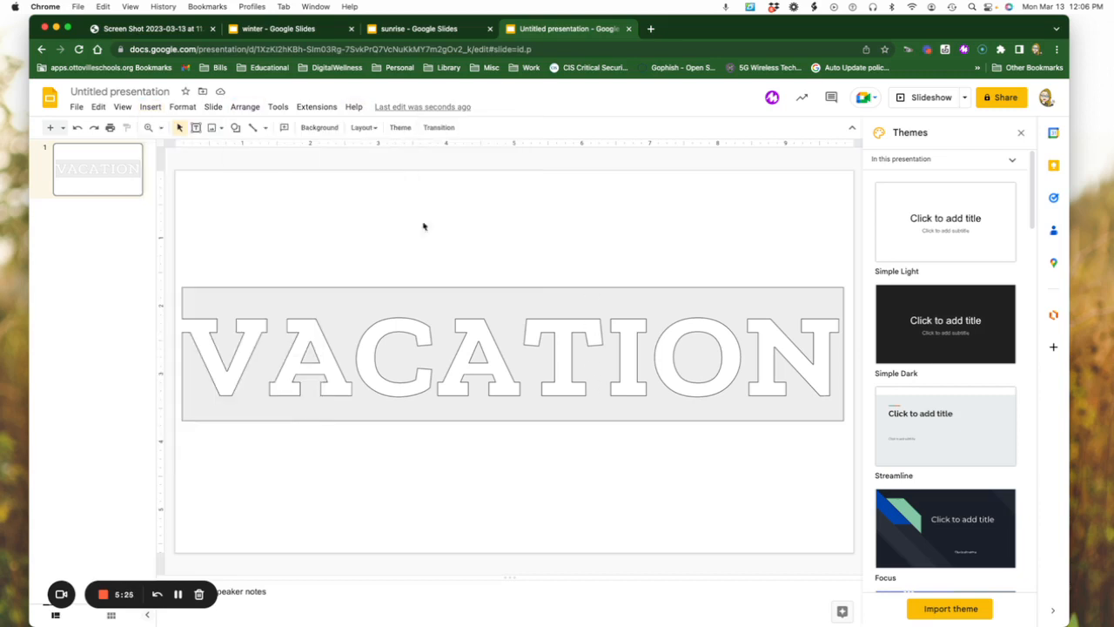
Insert the image IMG_4837.jpeg from the Desktop folder inside the computer's home folder onto the slide
left_click(151, 107)
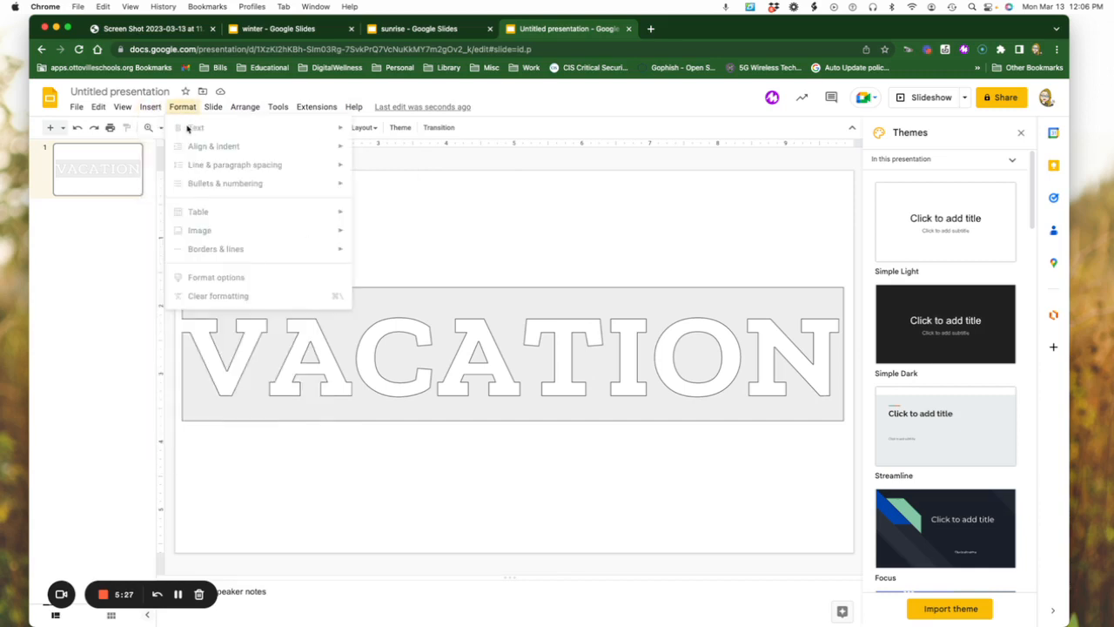
mouse_move(213, 131)
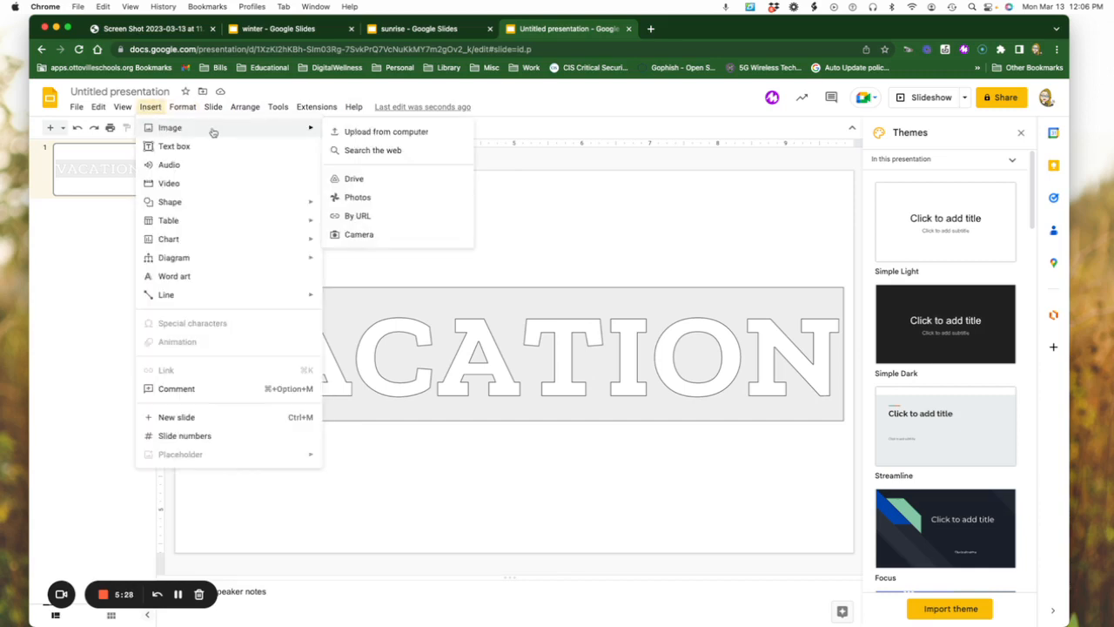
left_click(372, 139)
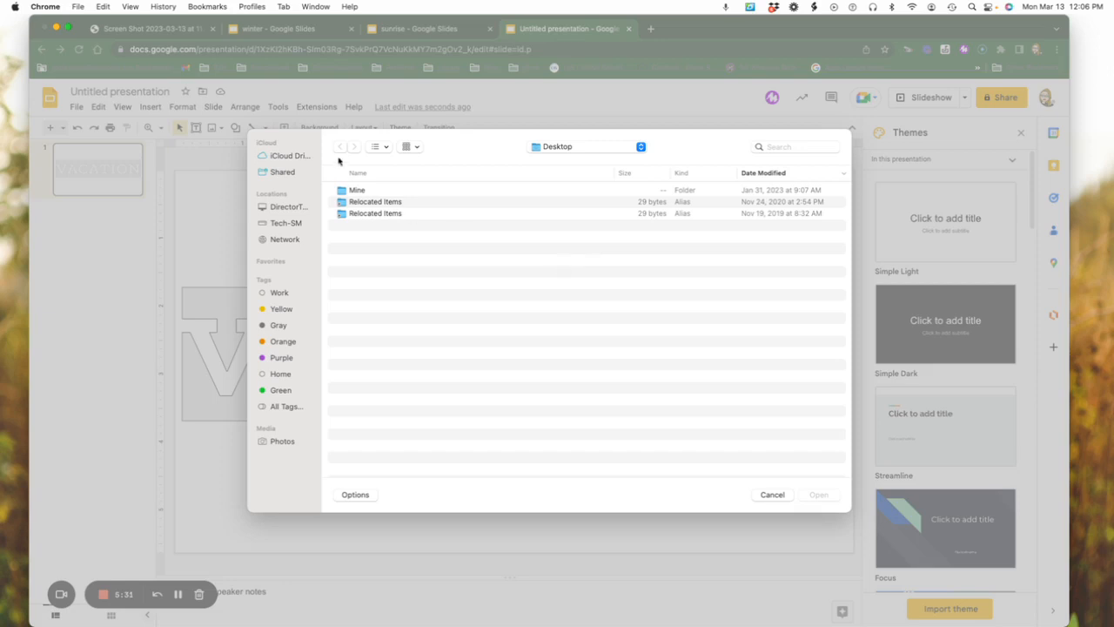
left_click(542, 147)
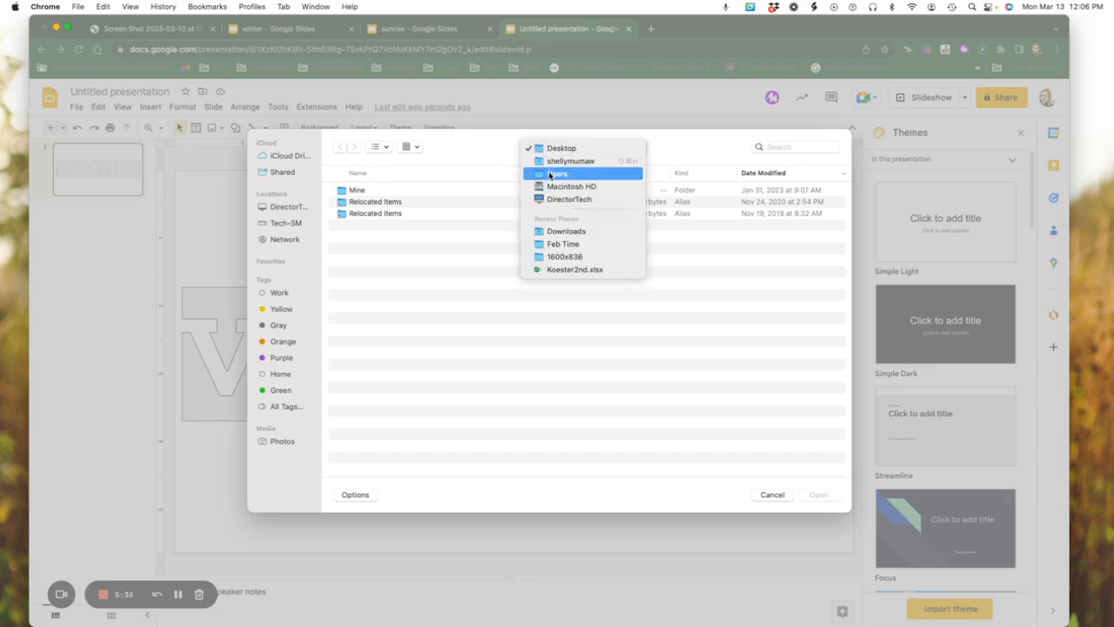
left_click(567, 233)
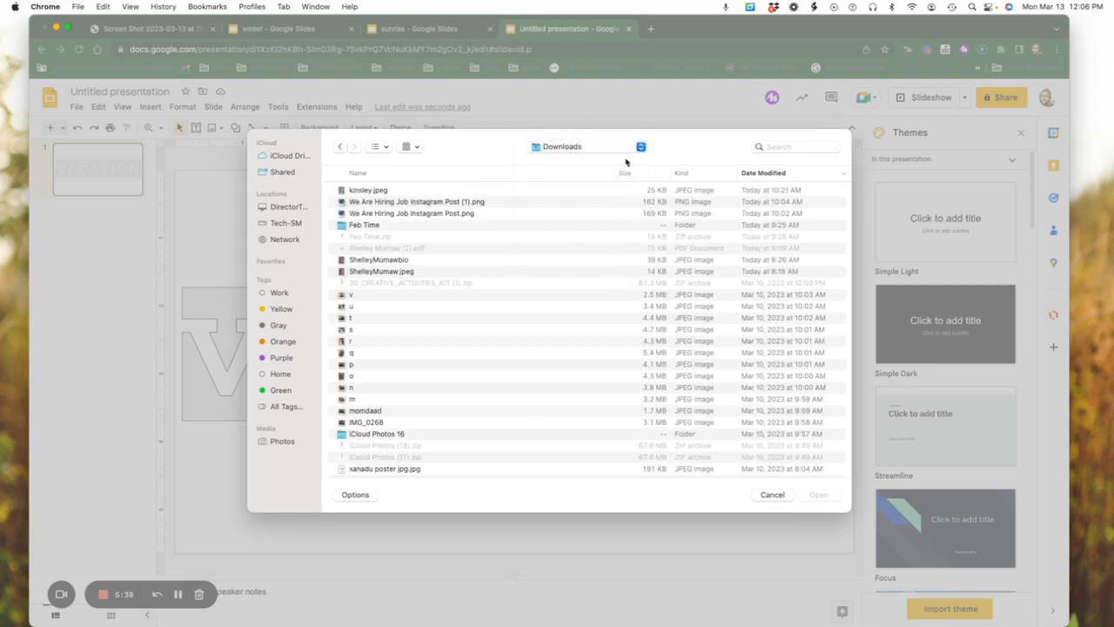
left_click(568, 149)
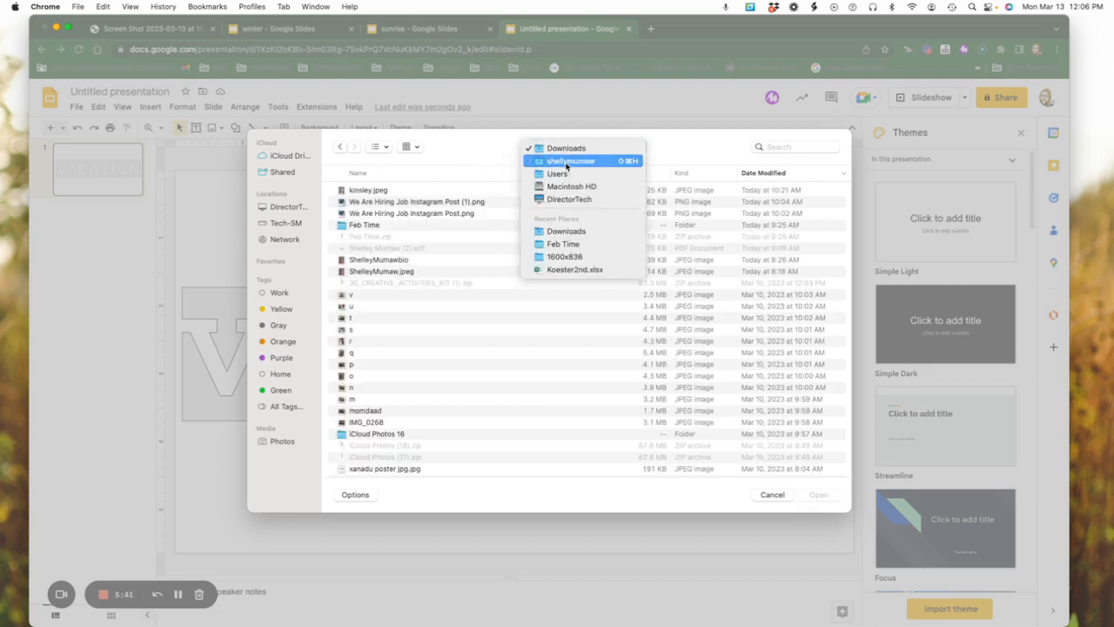
left_click(567, 160)
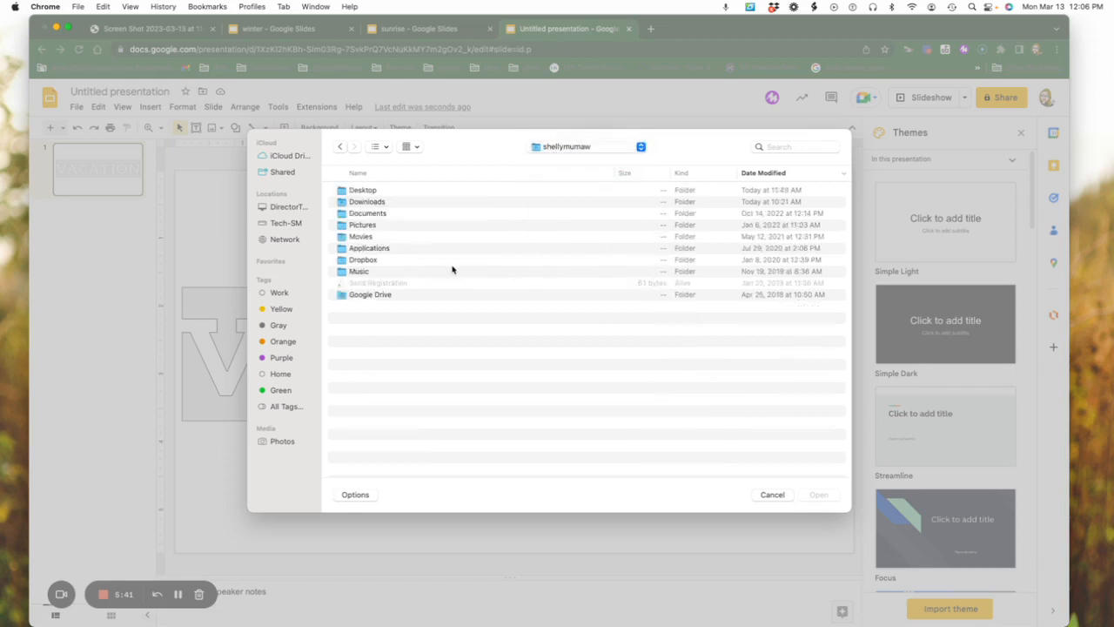
left_click(361, 190)
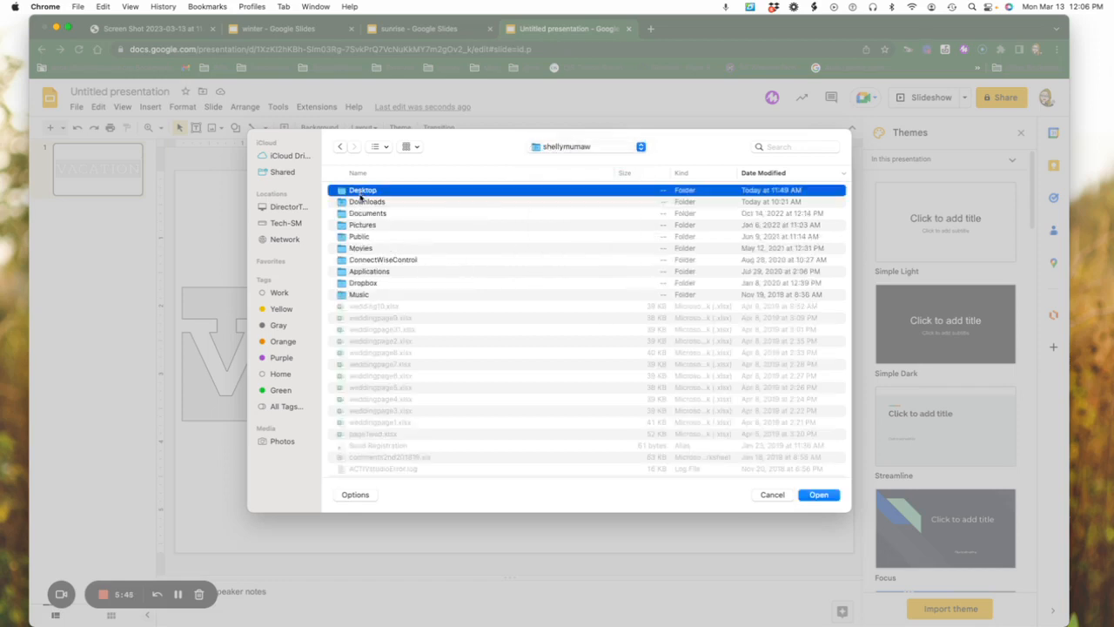
left_click(820, 495)
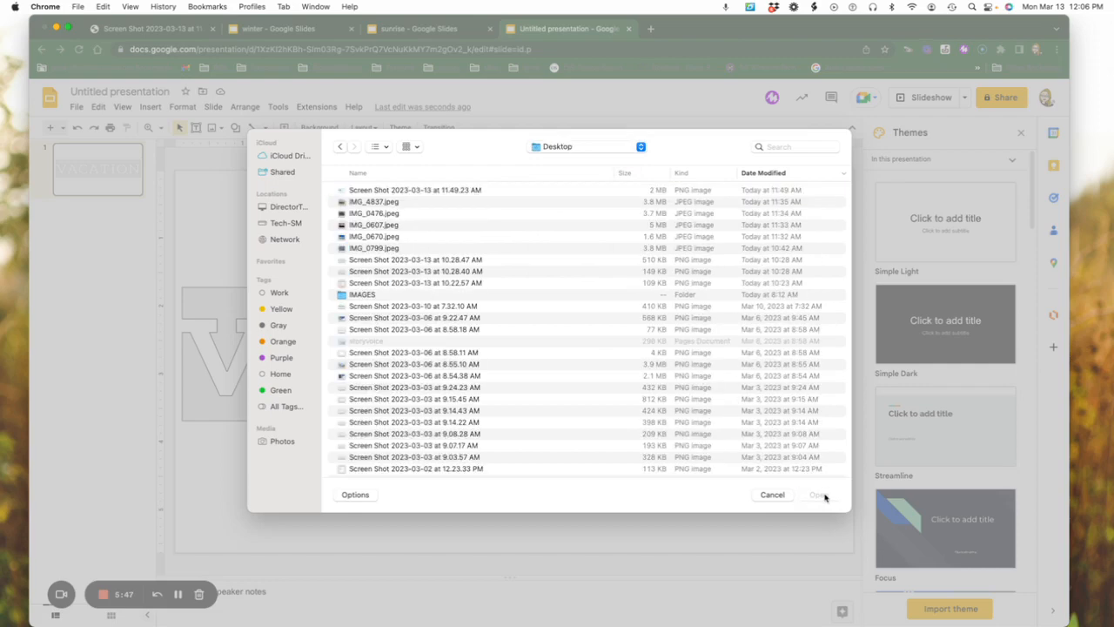
left_click(368, 205)
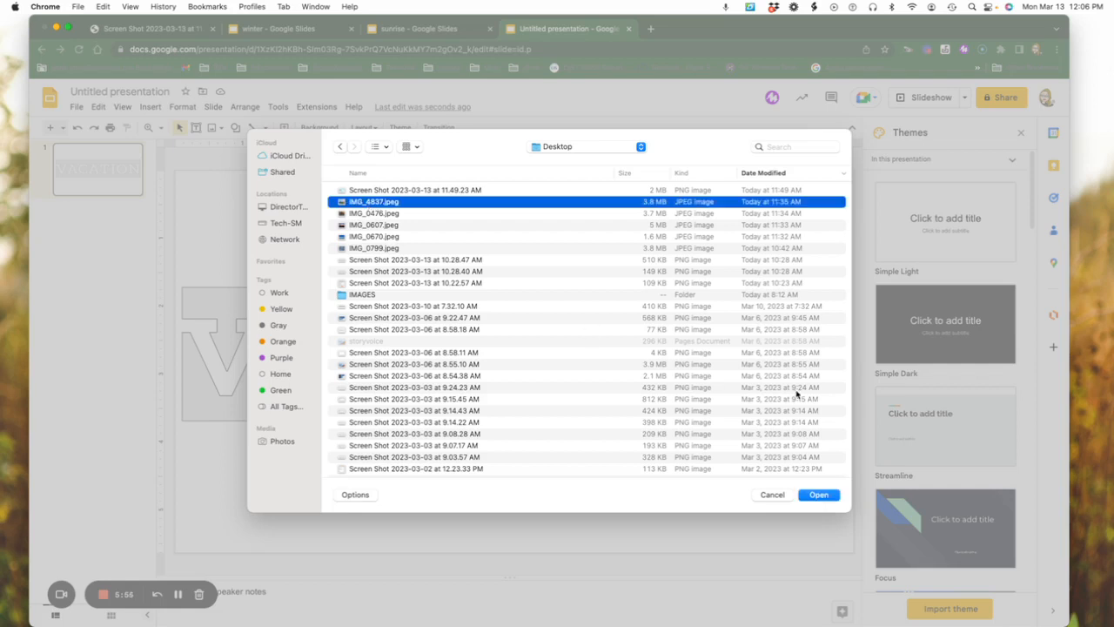
left_click(819, 495)
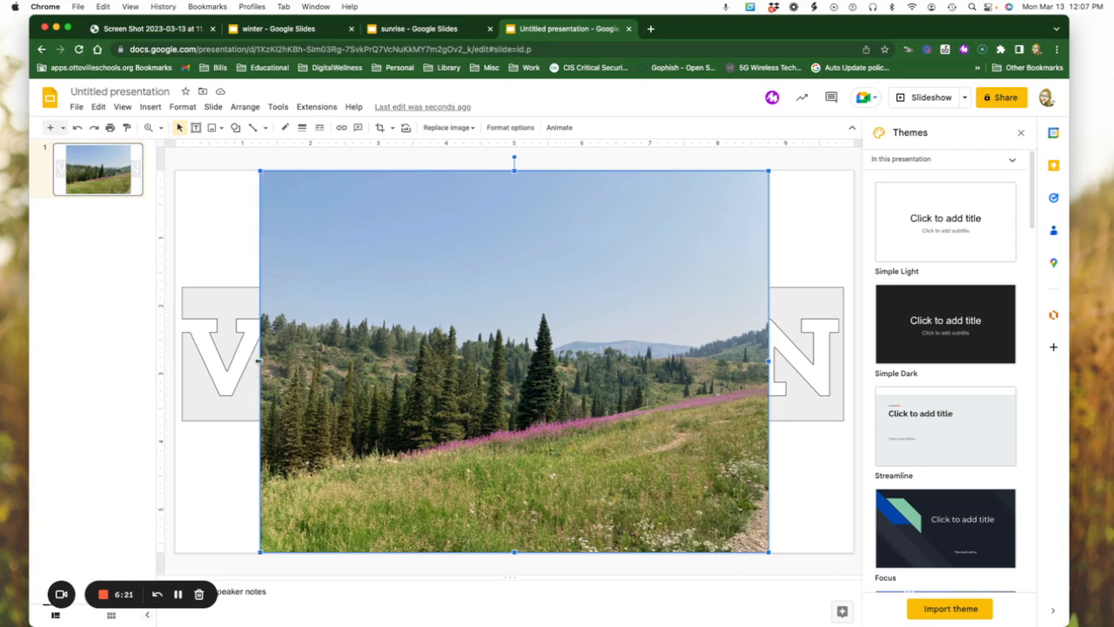
Stretch the landscape photo sideways until both side edges line up with the VACATION word art
left_click_drag(259, 359, 216, 353)
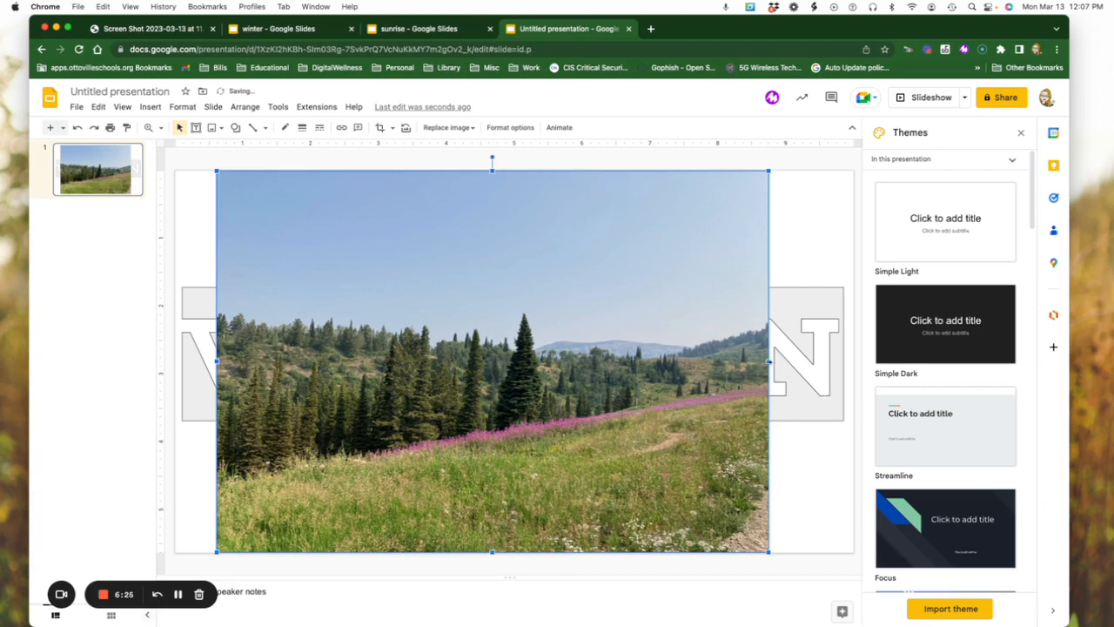
left_click_drag(770, 360, 833, 363)
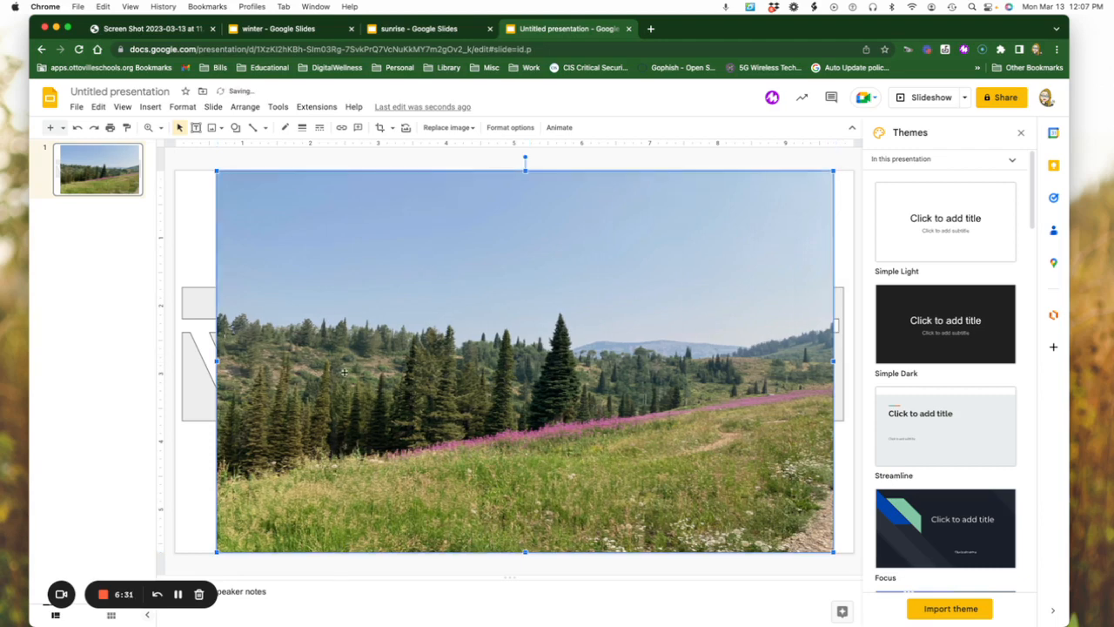
left_click_drag(216, 359, 183, 357)
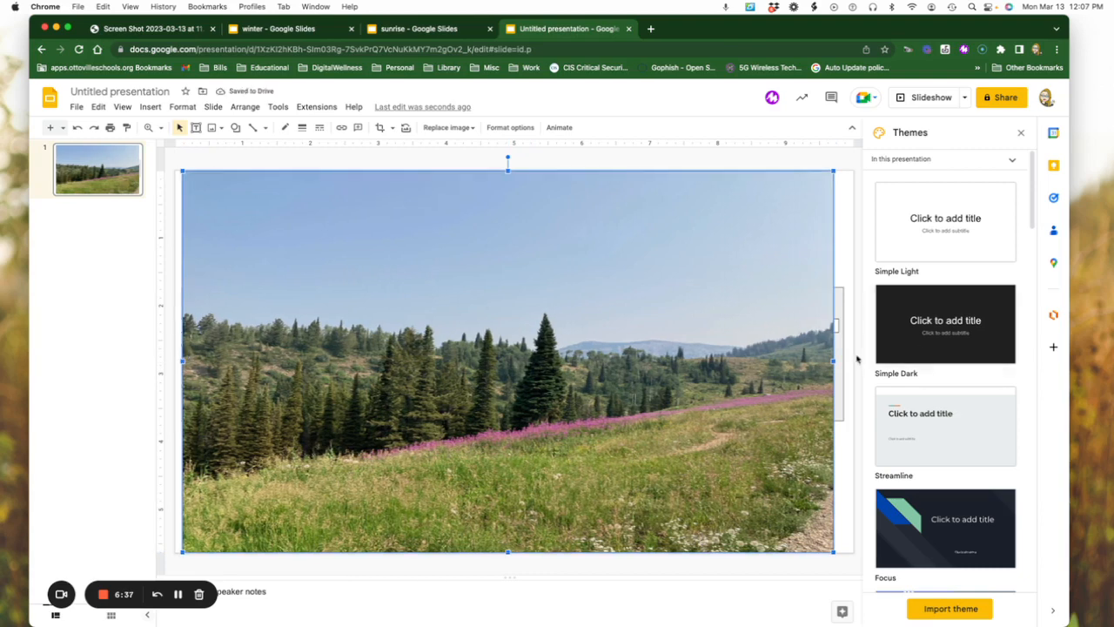
left_click_drag(833, 359, 843, 361)
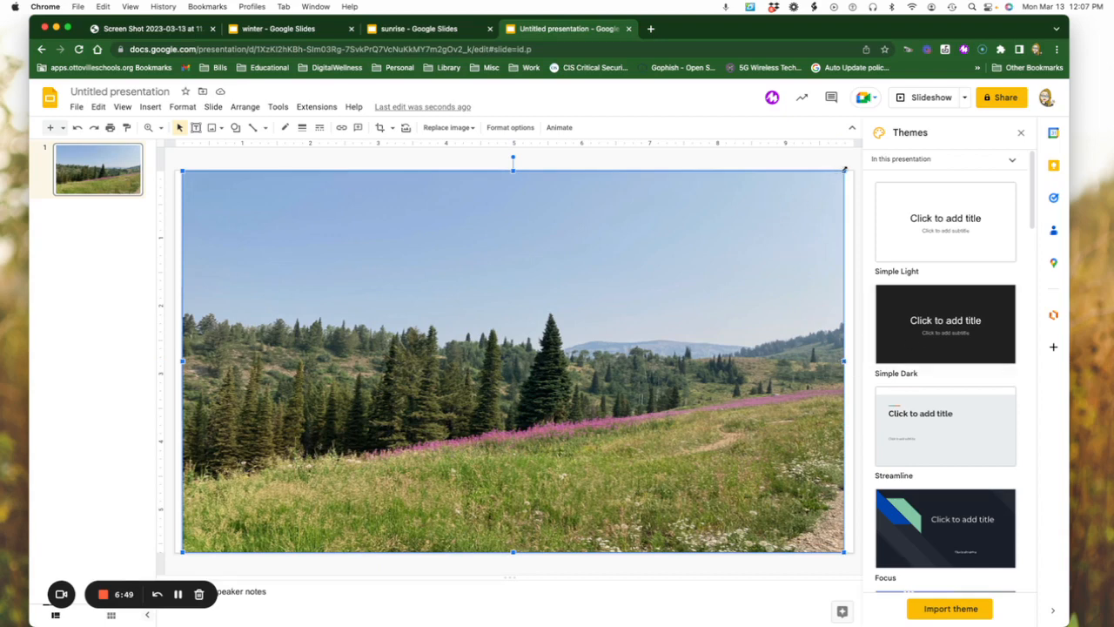
Reduce the photo's height from above and below, keeping it slightly taller than the word art
left_click_drag(844, 172, 845, 215)
left_click_drag(513, 170, 510, 238)
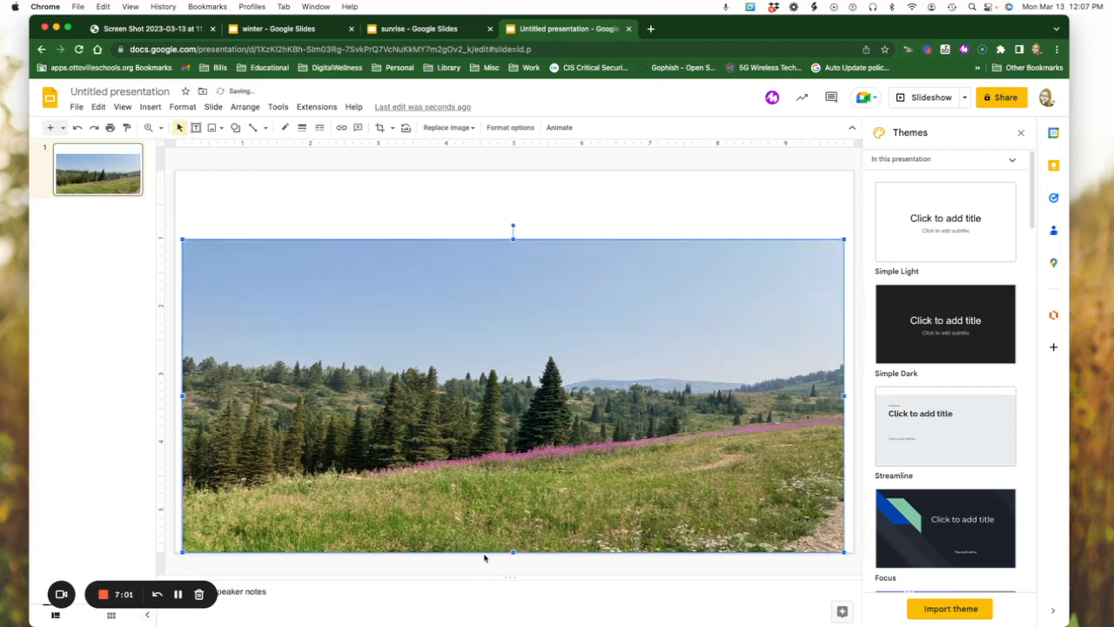
left_click_drag(512, 551, 512, 496)
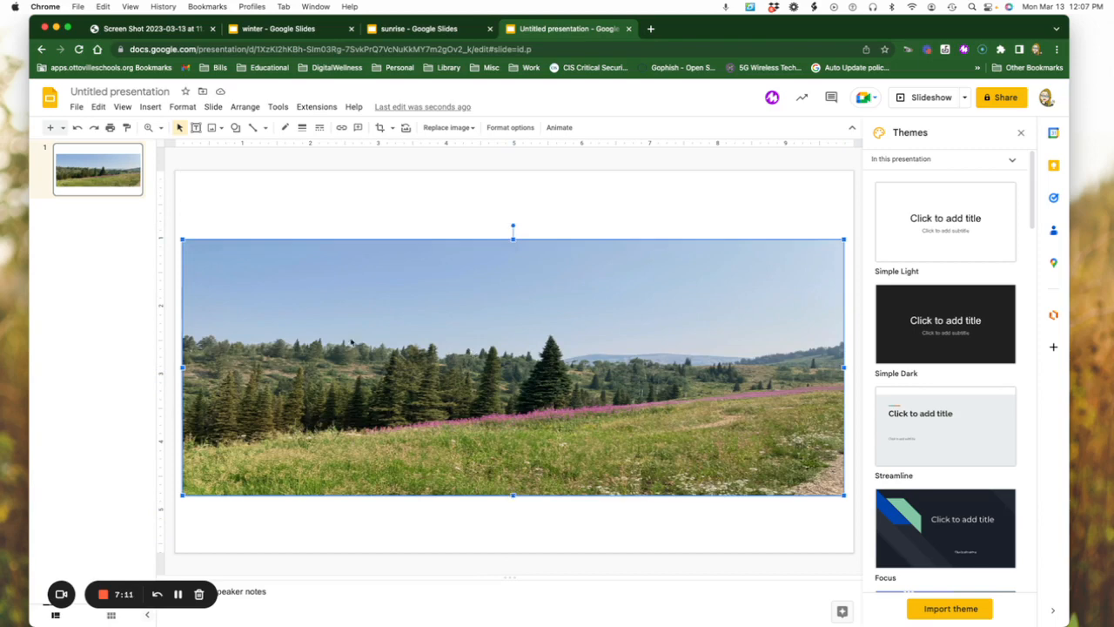
Set the photo's transparency to about one third in the image adjustments so the word art shows through
left_click(187, 107)
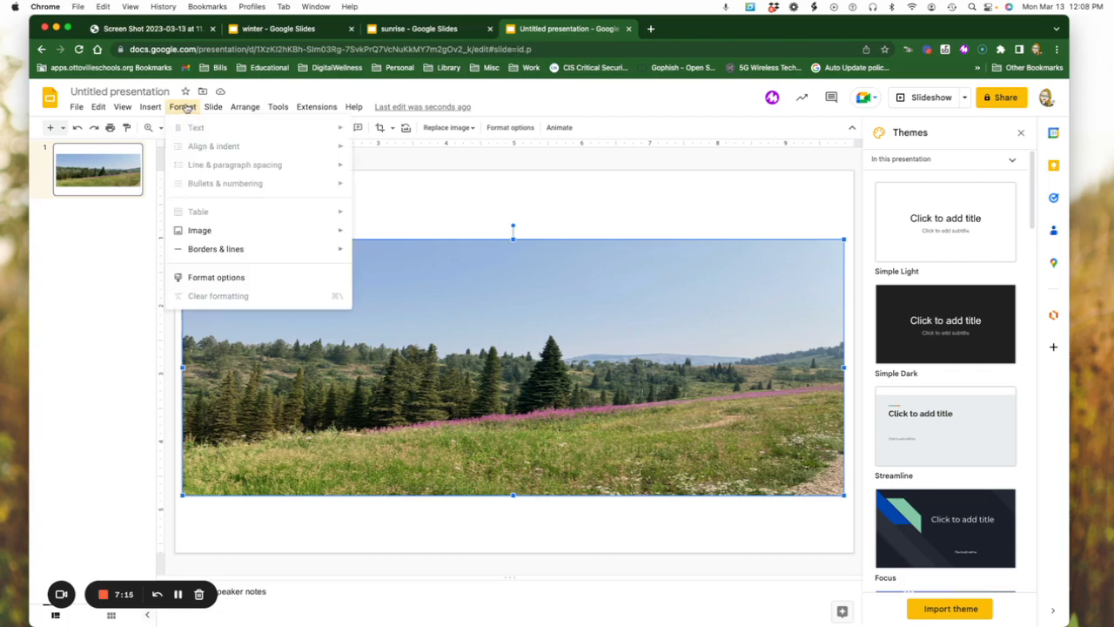
mouse_move(209, 113)
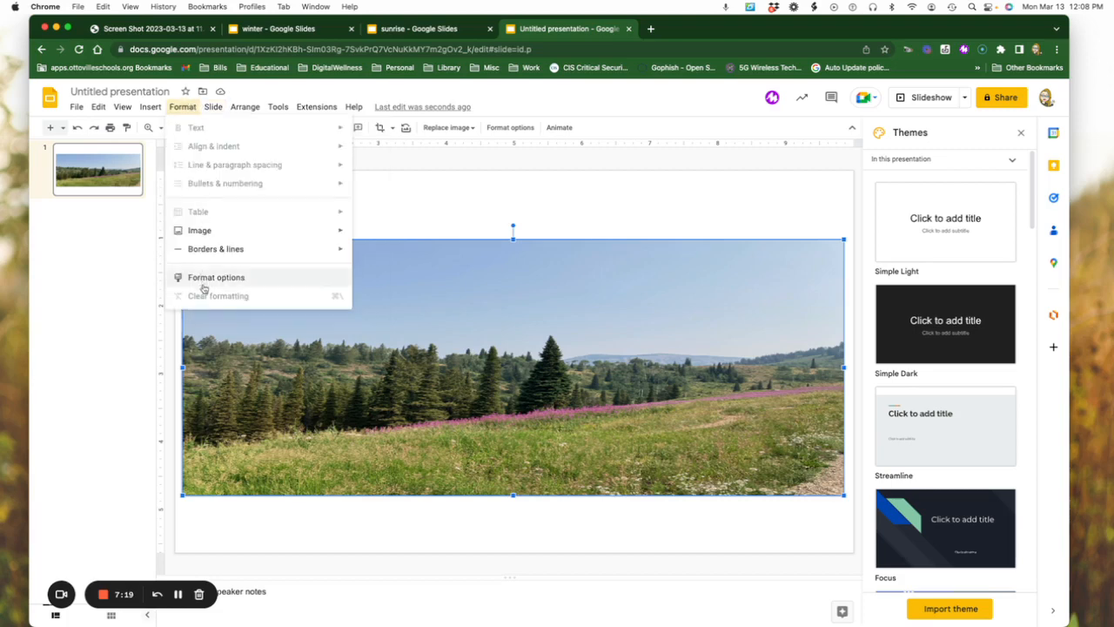
left_click(279, 277)
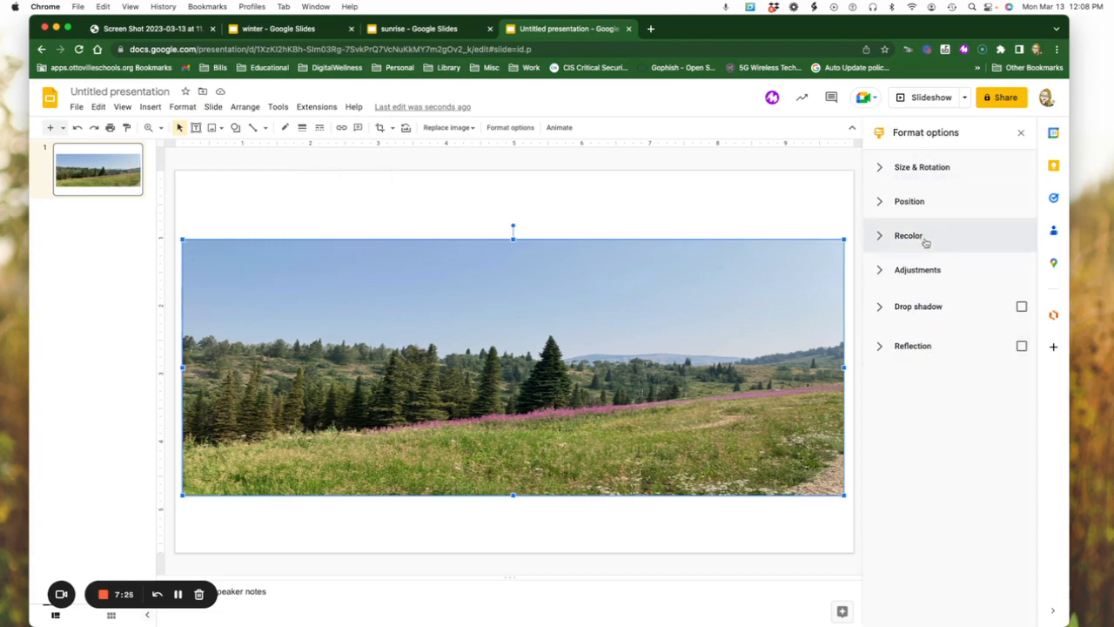
left_click(880, 272)
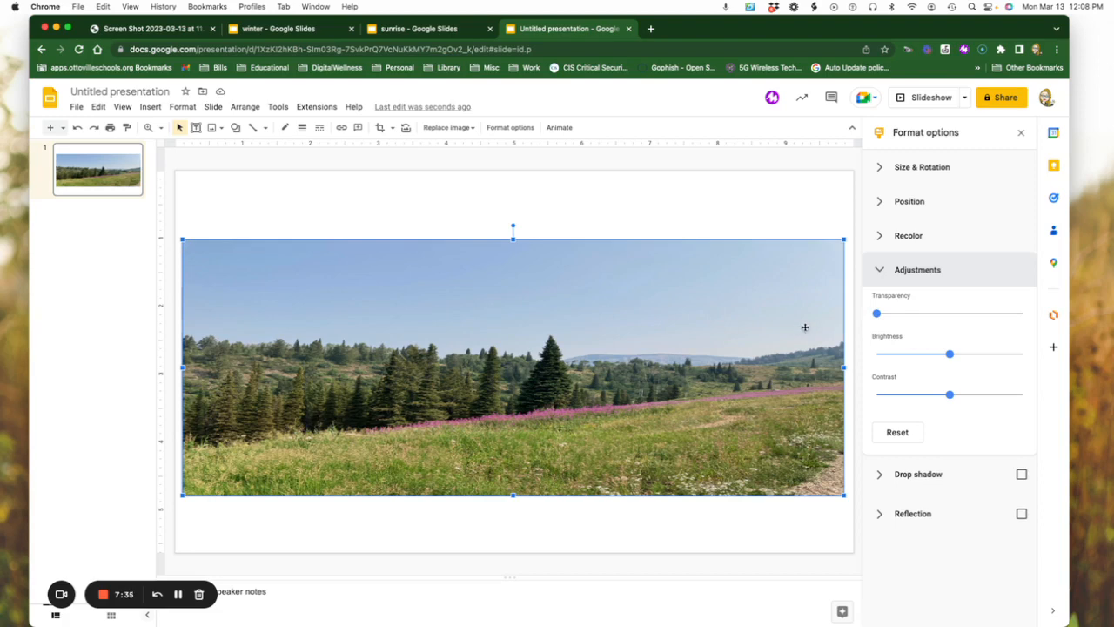
left_click_drag(876, 315, 924, 315)
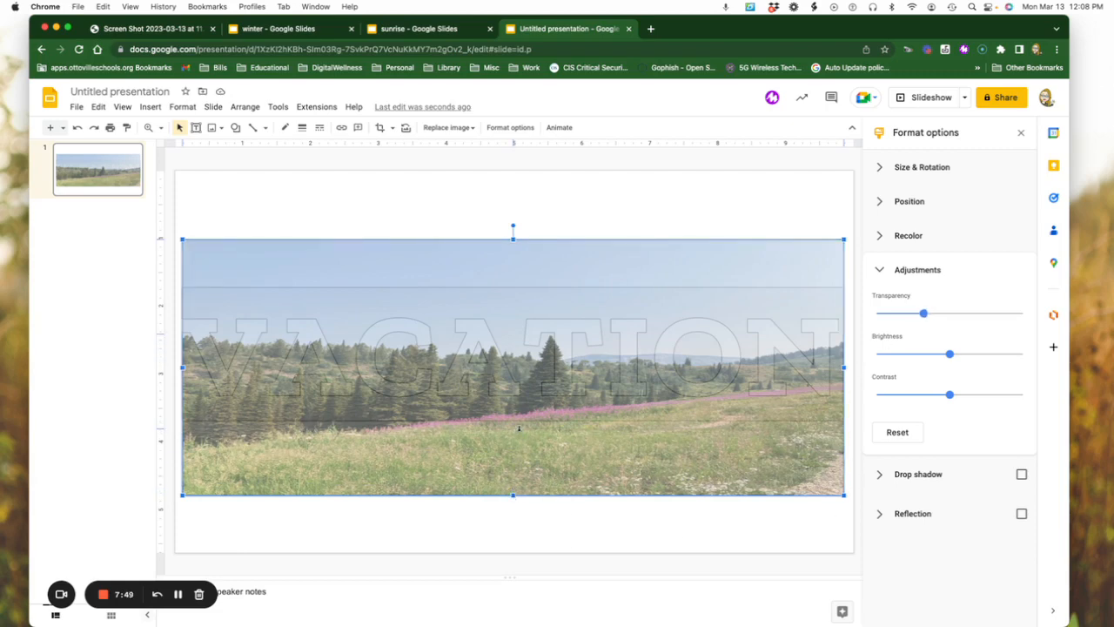
Fit the photo's lower and upper edges to the word art's frame and set its transparency back to zero
left_click_drag(519, 425, 517, 421)
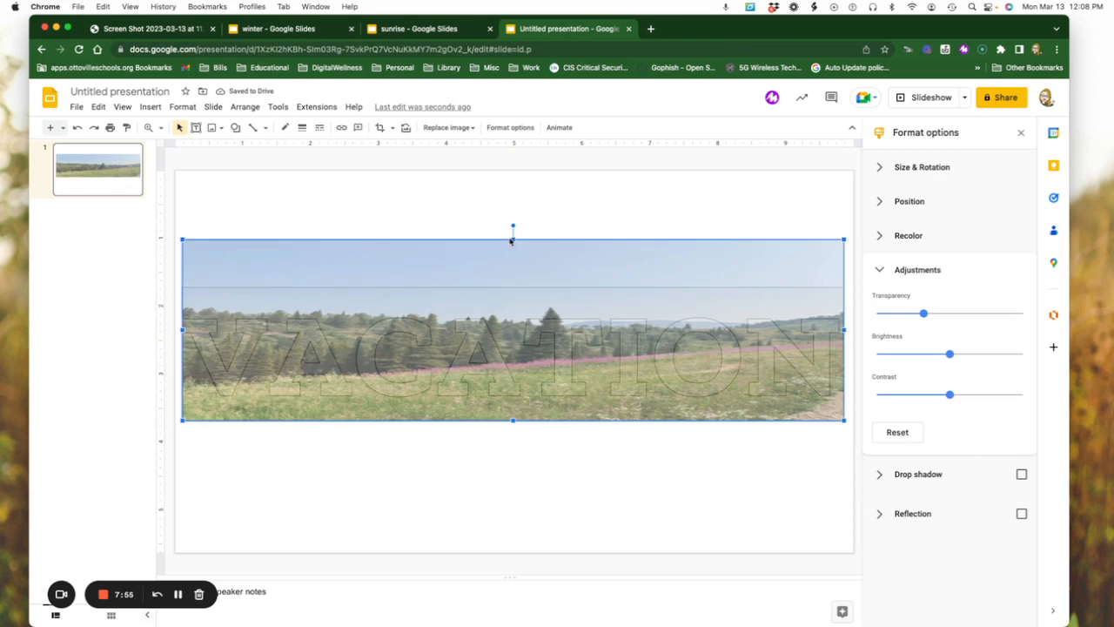
left_click_drag(513, 237, 507, 285)
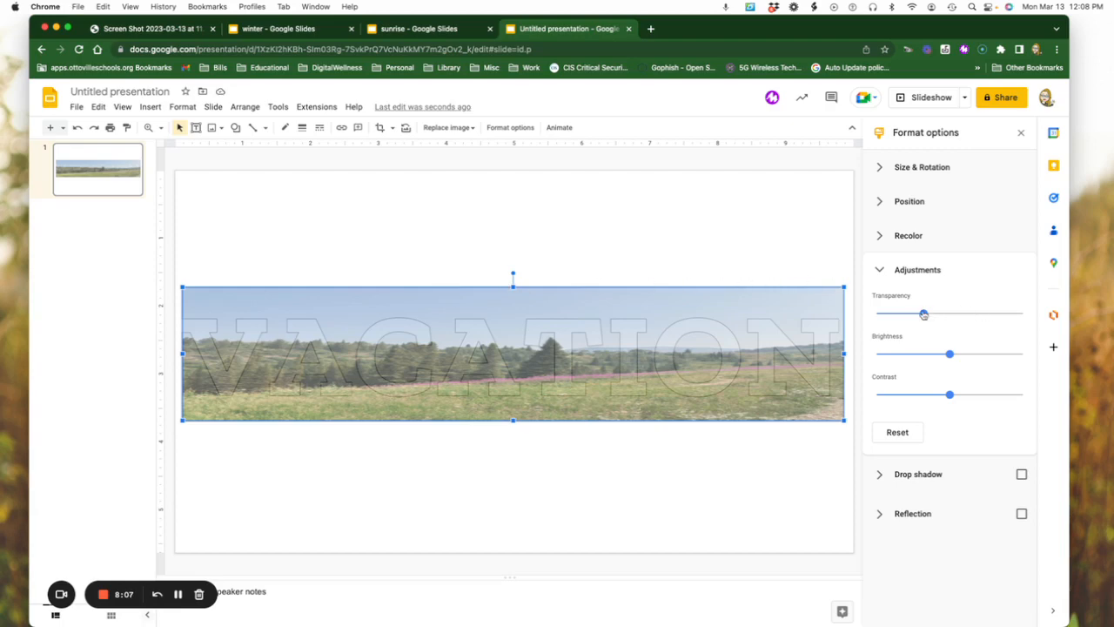
left_click_drag(923, 314, 876, 315)
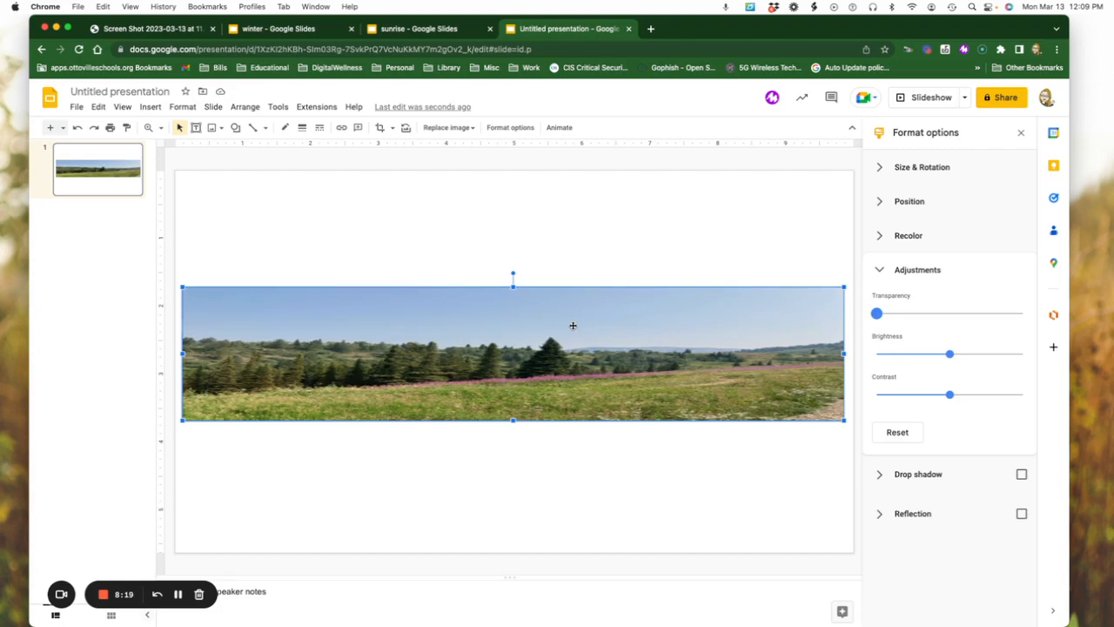
Send the photo behind the VACATION word art so it fills the cut-out letters, and deselect it
left_click(245, 107)
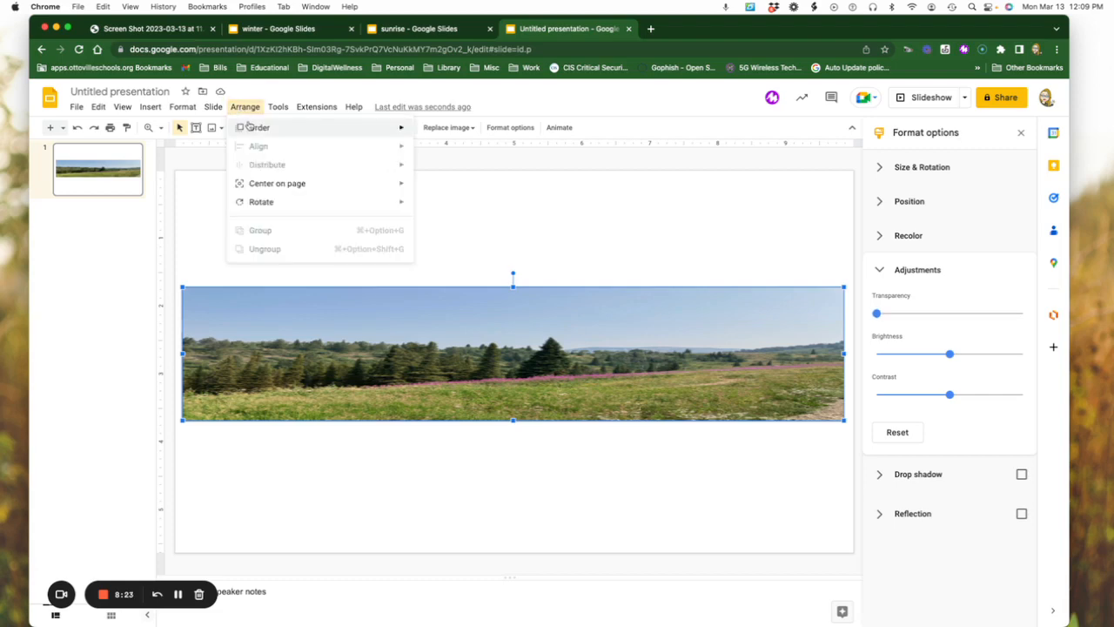
mouse_move(251, 128)
left_click(459, 169)
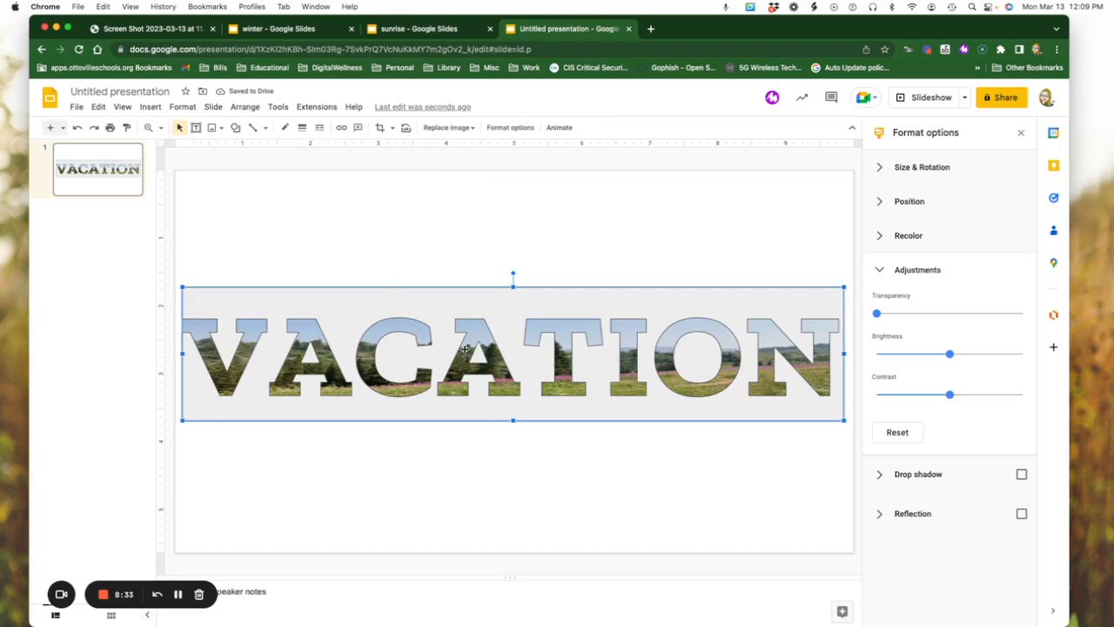
left_click(525, 497)
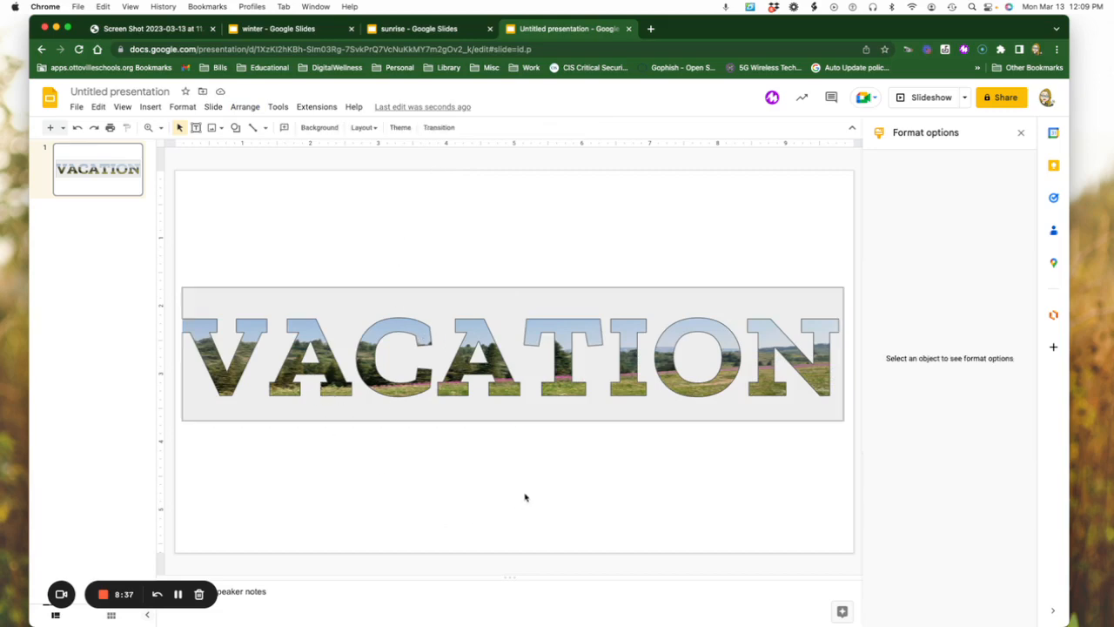